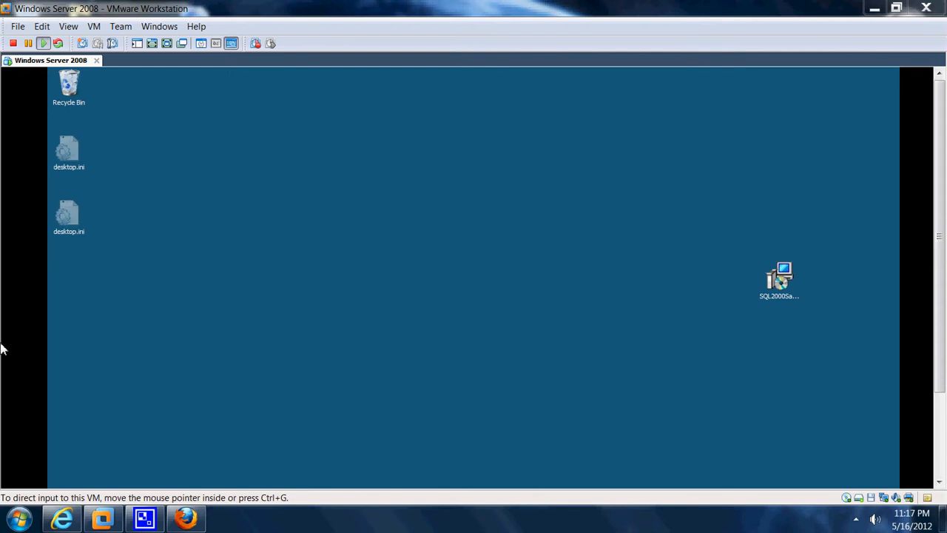
- Open Server Manager from the virtual machine's administrative tools
{"action": "left_click_drag", "start_coordinate": [937, 215], "coordinate": [944, 352]}
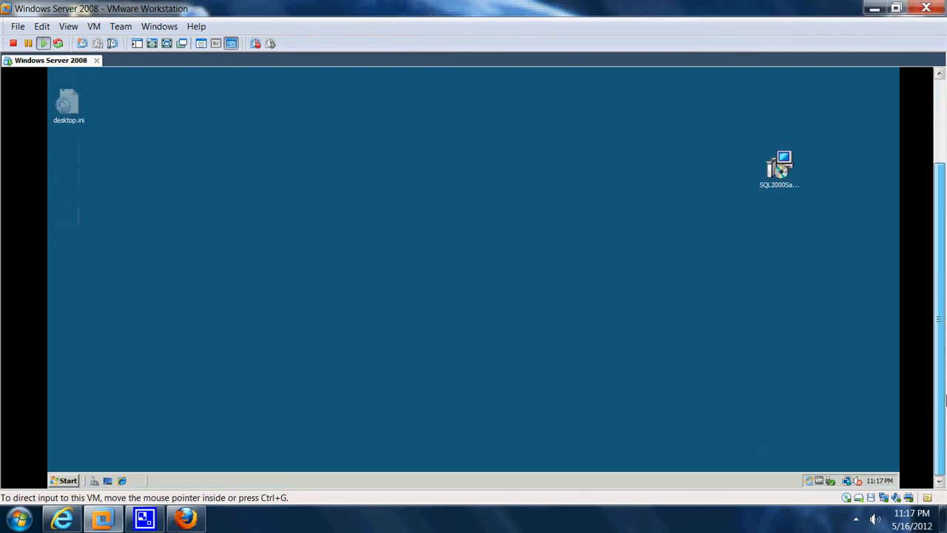
{"action": "left_click", "coordinate": [52, 482]}
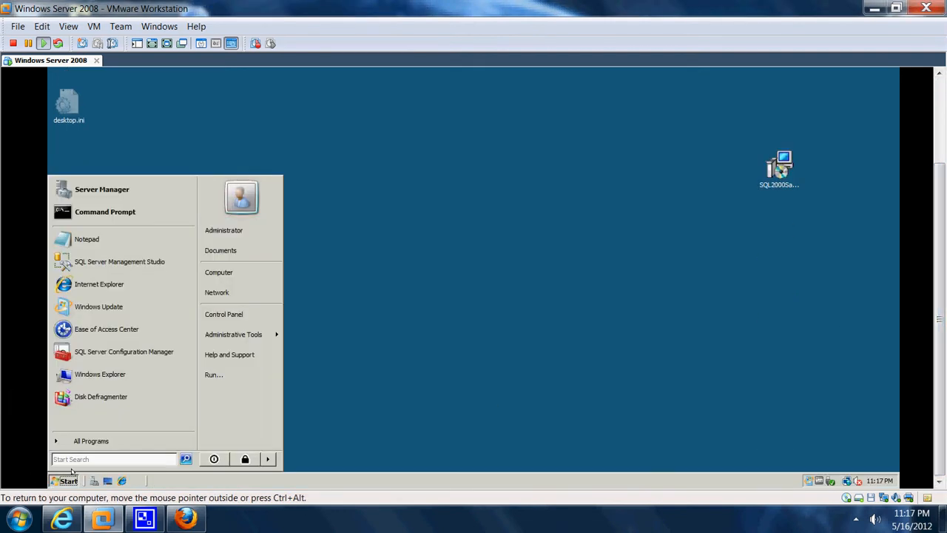
{"action": "mouse_move", "coordinate": [244, 335]}
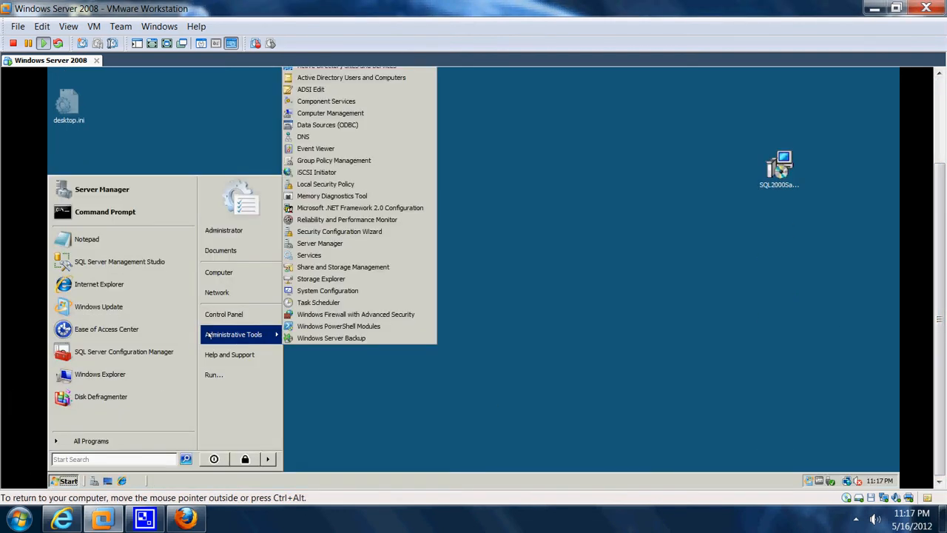
{"action": "left_click", "coordinate": [338, 244]}
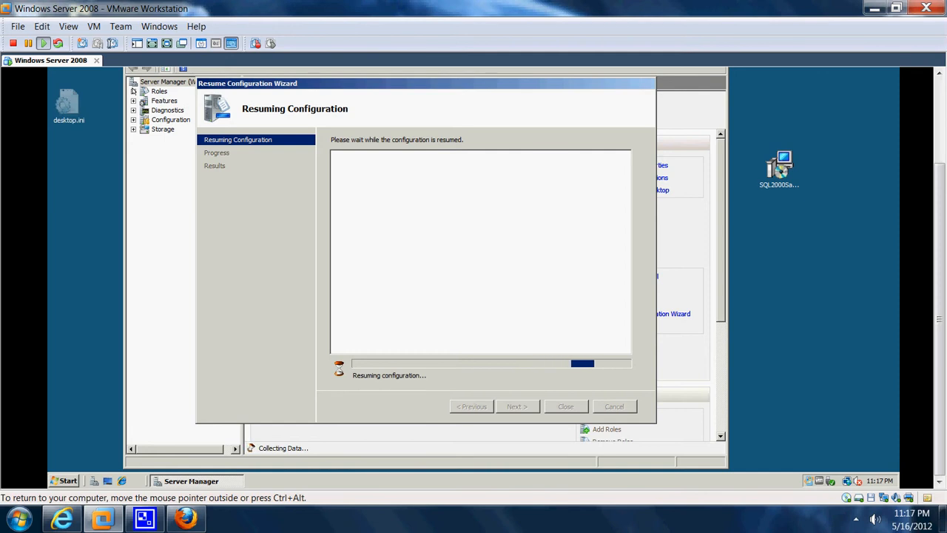
{"action": "mouse_move", "coordinate": [314, 86]}
{"action": "left_mouse_down"}
{"action": "mouse_move", "coordinate": [410, 102]}
{"action": "mouse_move", "coordinate": [327, 89]}
{"action": "left_mouse_up"}
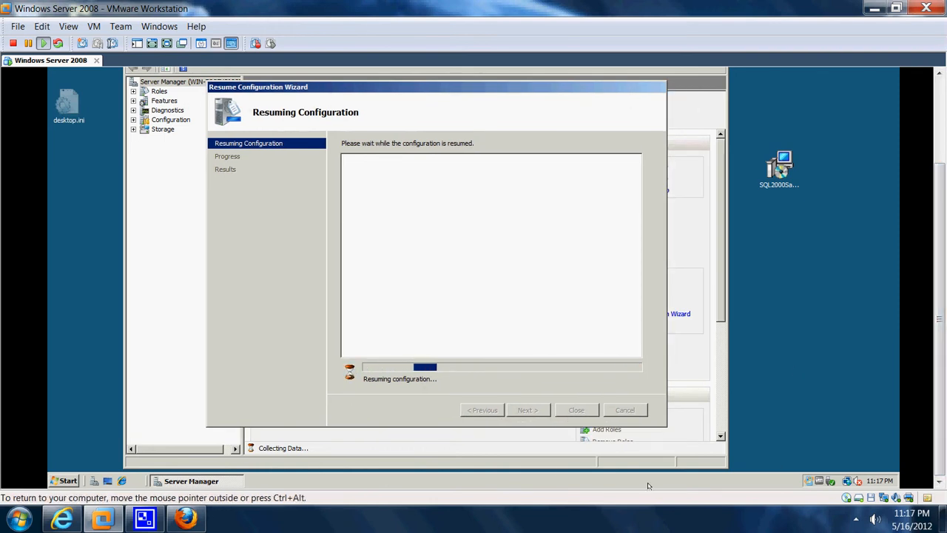
{"action": "left_click", "coordinate": [855, 520]}
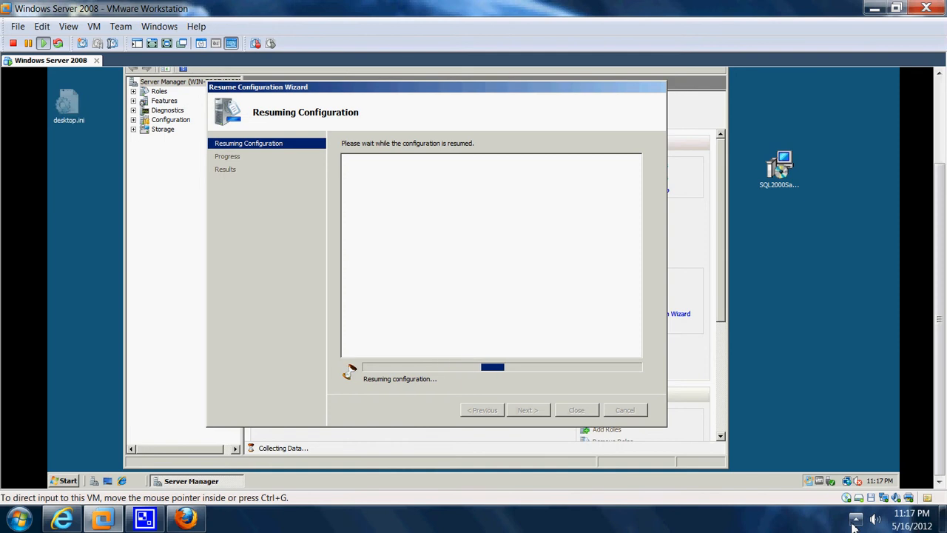
{"action": "left_click", "coordinate": [855, 520]}
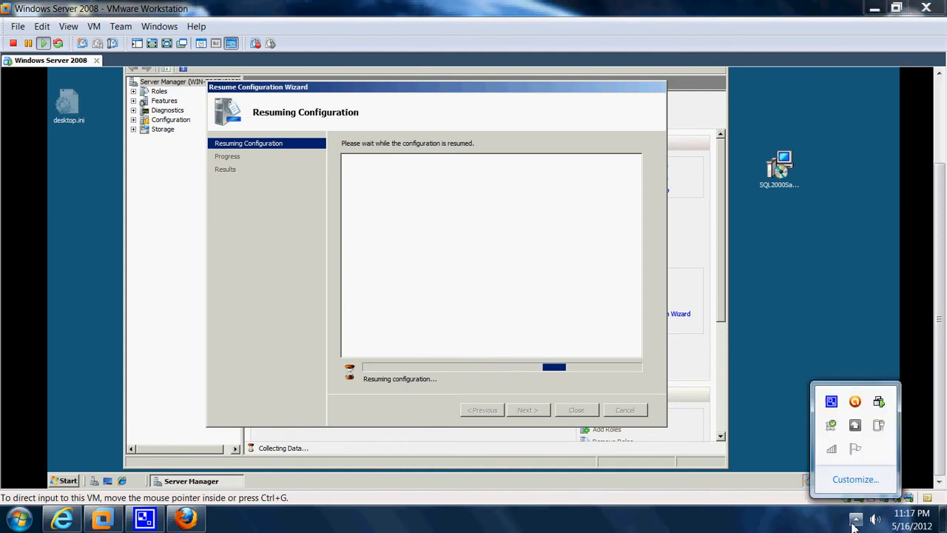
{"action": "left_click", "coordinate": [831, 401]}
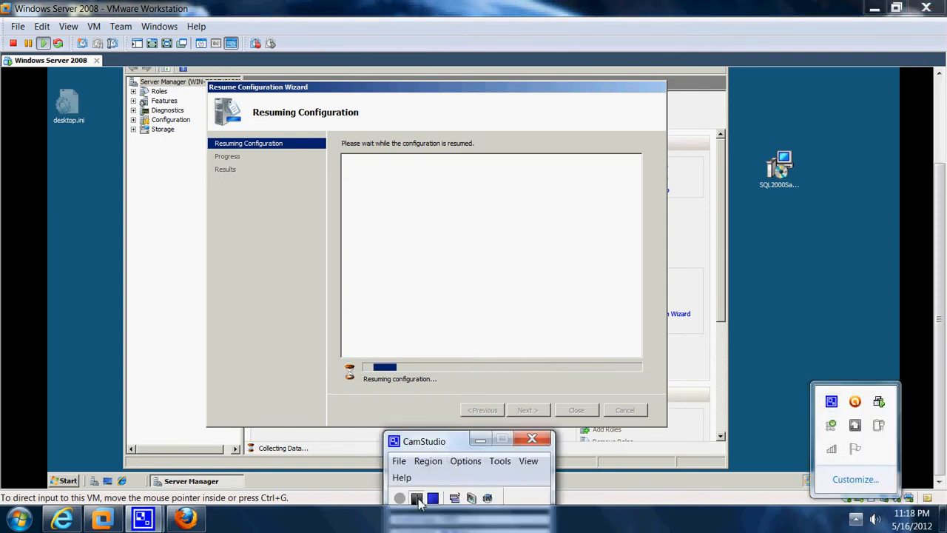
{"action": "left_click", "coordinate": [782, 354]}
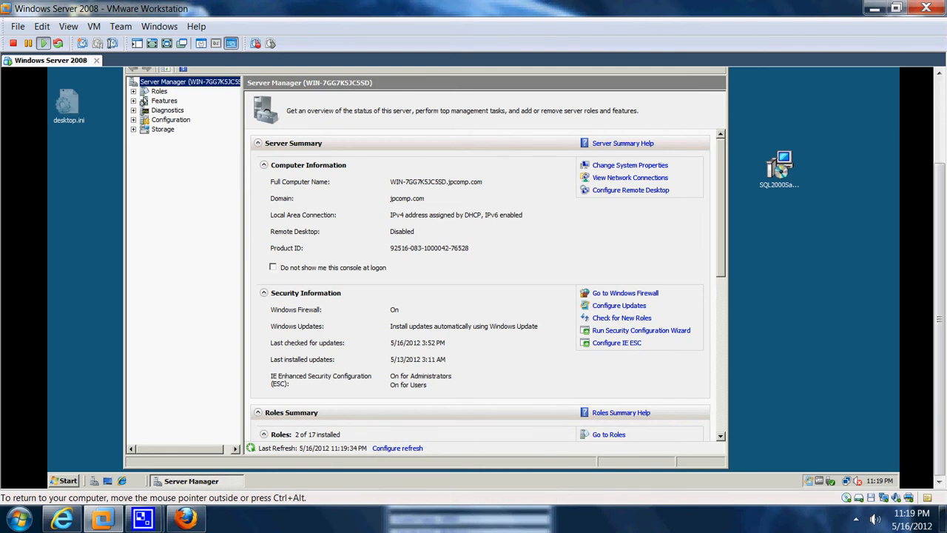
- Display the Roles overview page in Server Manager
{"action": "left_click", "coordinate": [133, 91]}
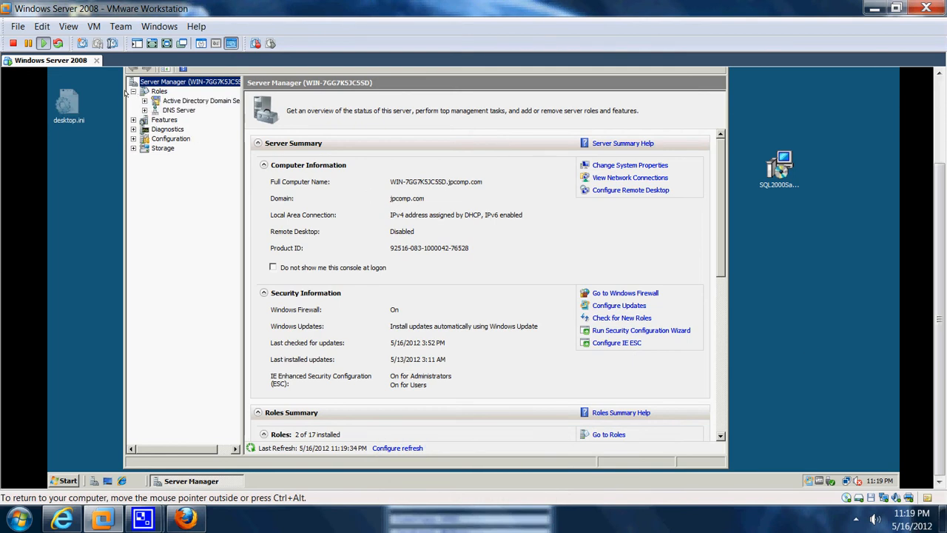
{"action": "left_click", "coordinate": [133, 91]}
{"action": "left_click", "coordinate": [140, 92]}
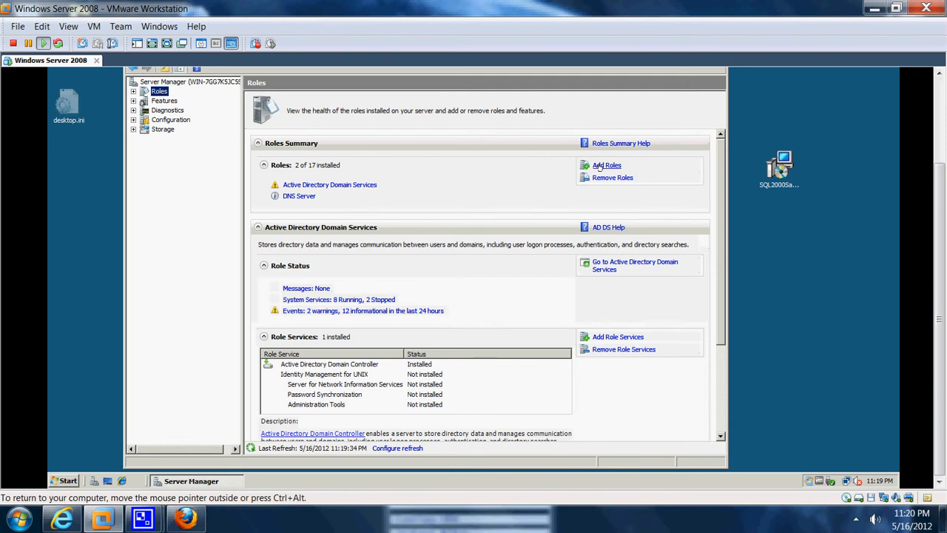
{"action": "left_click", "coordinate": [601, 165]}
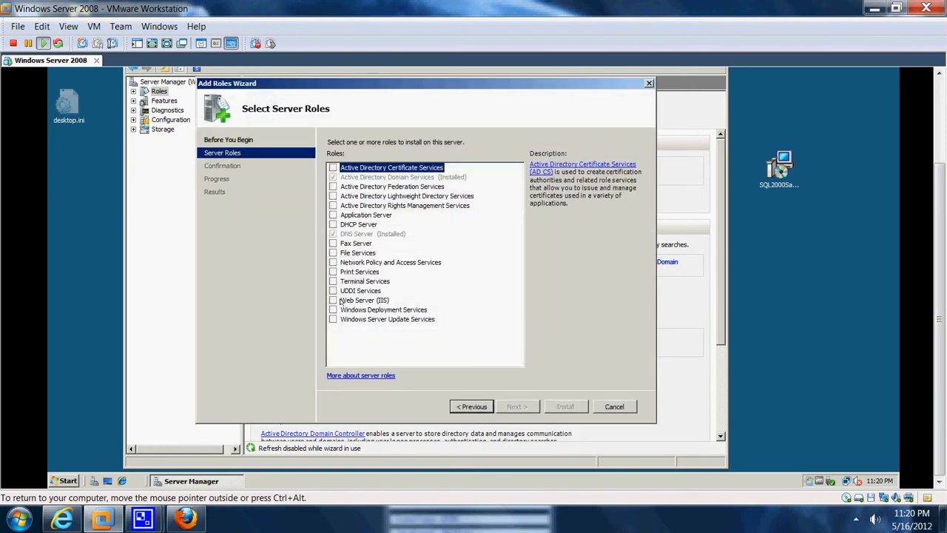
{"action": "left_click", "coordinate": [598, 406]}
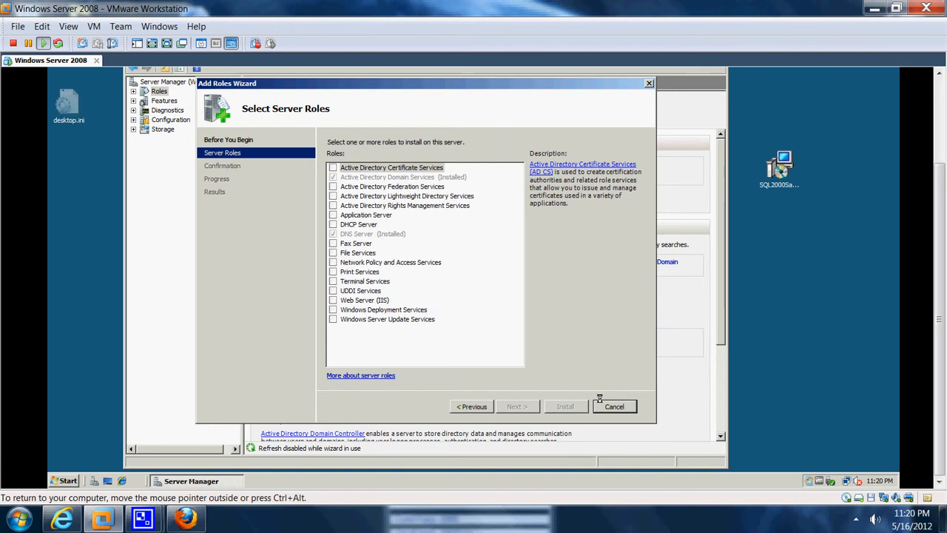
{"action": "left_click", "coordinate": [461, 260]}
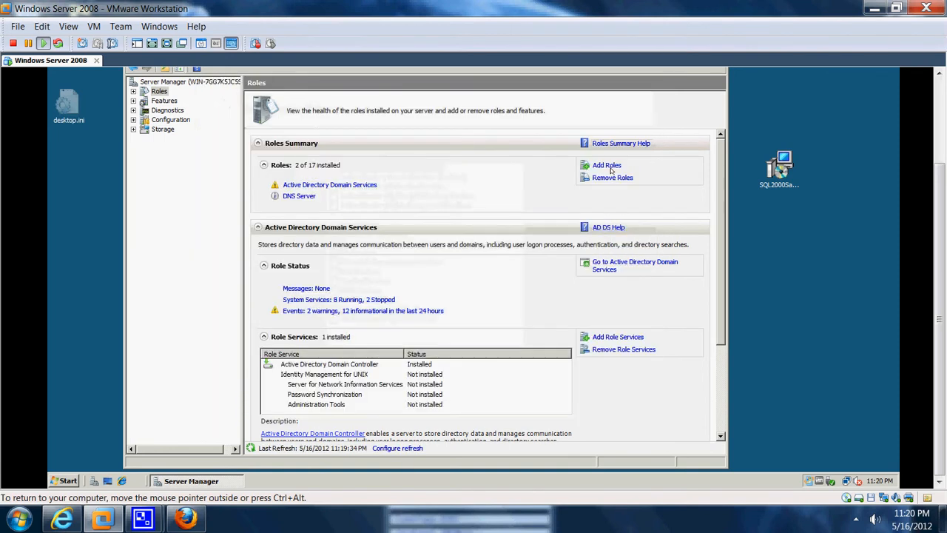
- Start adding a server role, select Web Server (IIS), and continue to its role services
{"action": "left_click", "coordinate": [607, 166]}
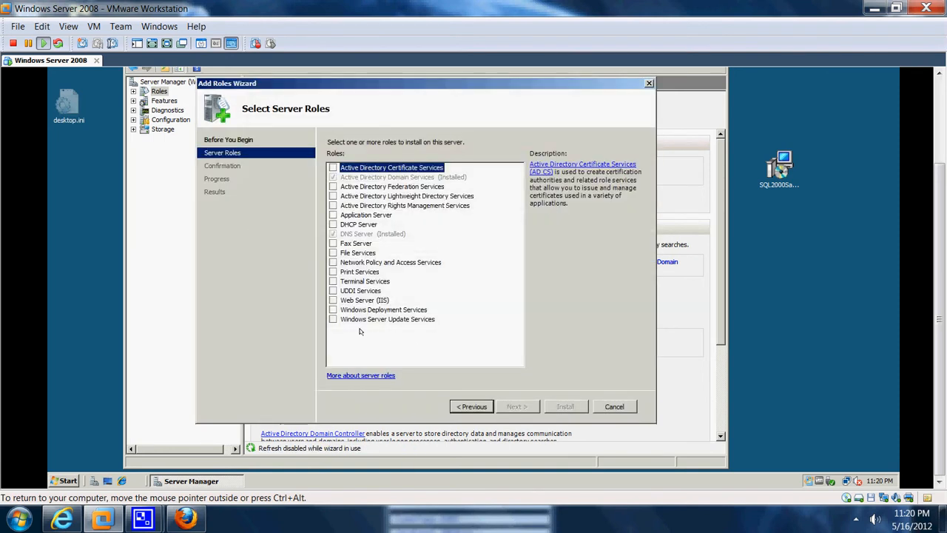
{"action": "left_click", "coordinate": [333, 301]}
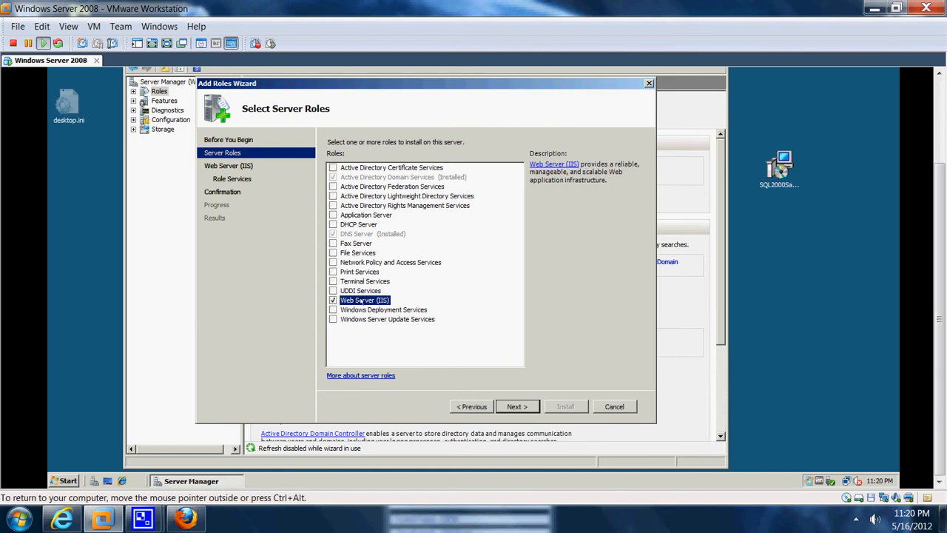
{"action": "left_click", "coordinate": [516, 406]}
{"action": "left_click", "coordinate": [517, 406]}
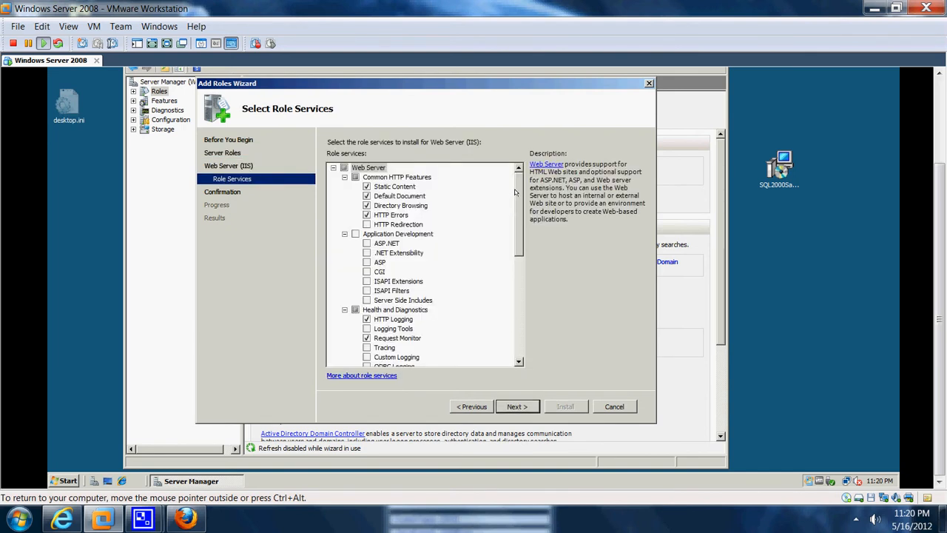
- Review the Web Server (IIS) role services, keep the default selection, and install the role
{"action": "left_click_drag", "start_coordinate": [517, 194], "coordinate": [524, 216]}
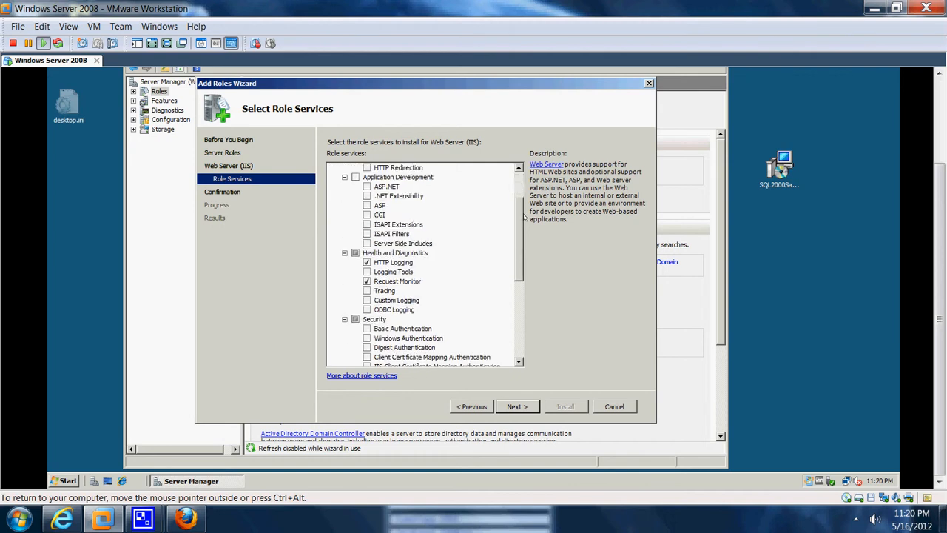
{"action": "scroll", "coordinate": [467, 216], "scroll_direction": "down", "scroll_amount": 2}
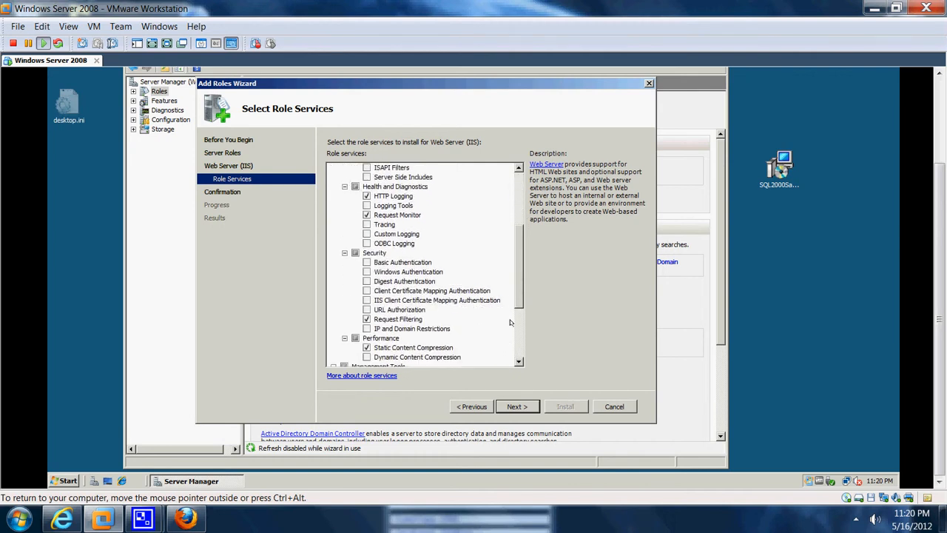
{"action": "scroll", "coordinate": [520, 310], "scroll_direction": "down", "scroll_amount": 3}
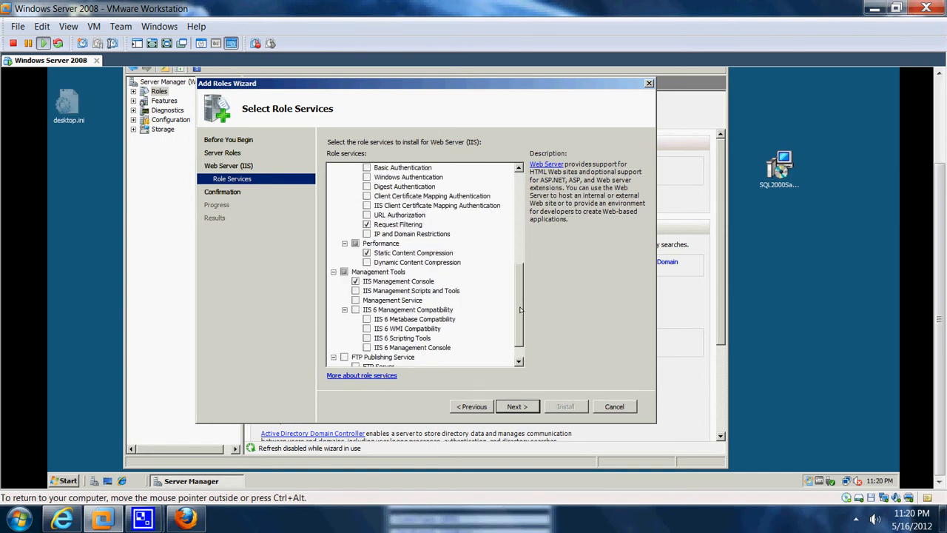
{"action": "left_click_drag", "start_coordinate": [520, 310], "coordinate": [520, 276]}
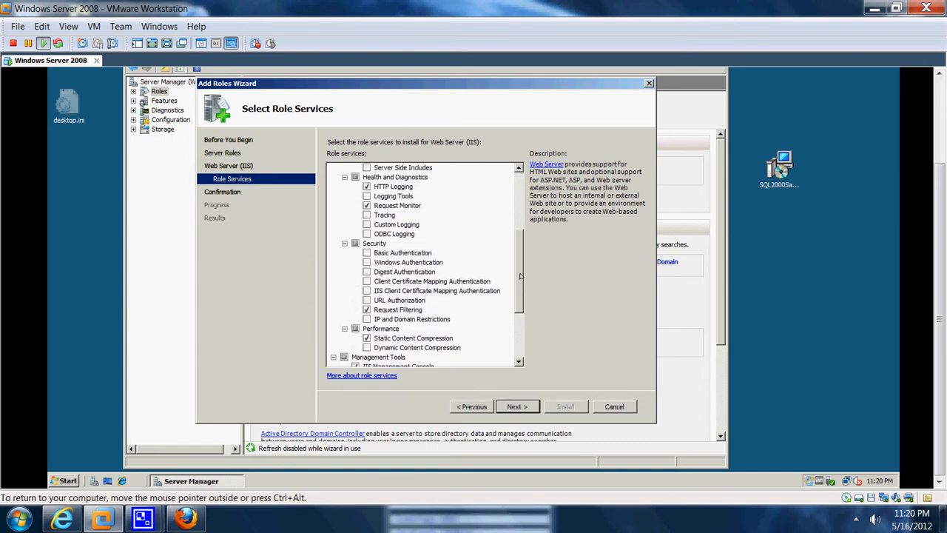
{"action": "left_click_drag", "start_coordinate": [520, 276], "coordinate": [517, 255]}
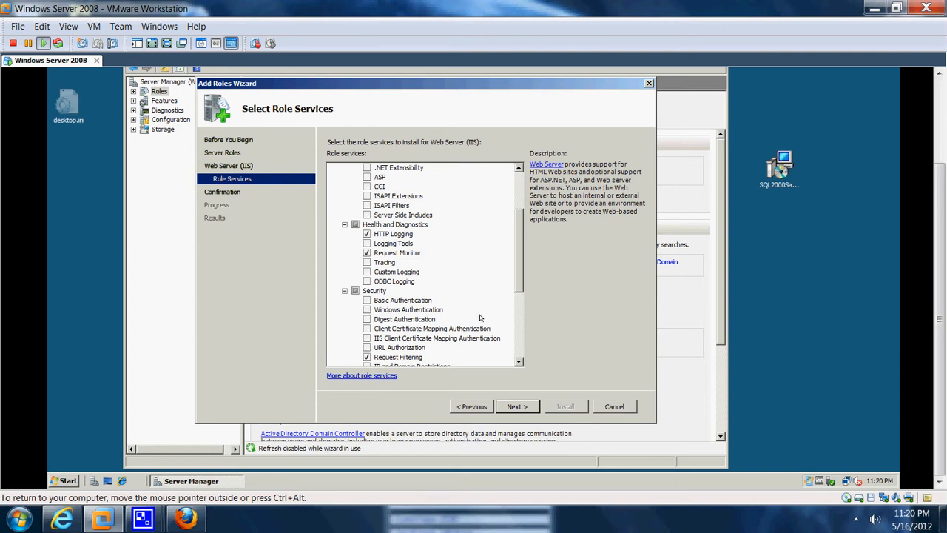
{"action": "left_click_drag", "start_coordinate": [519, 265], "coordinate": [521, 330]}
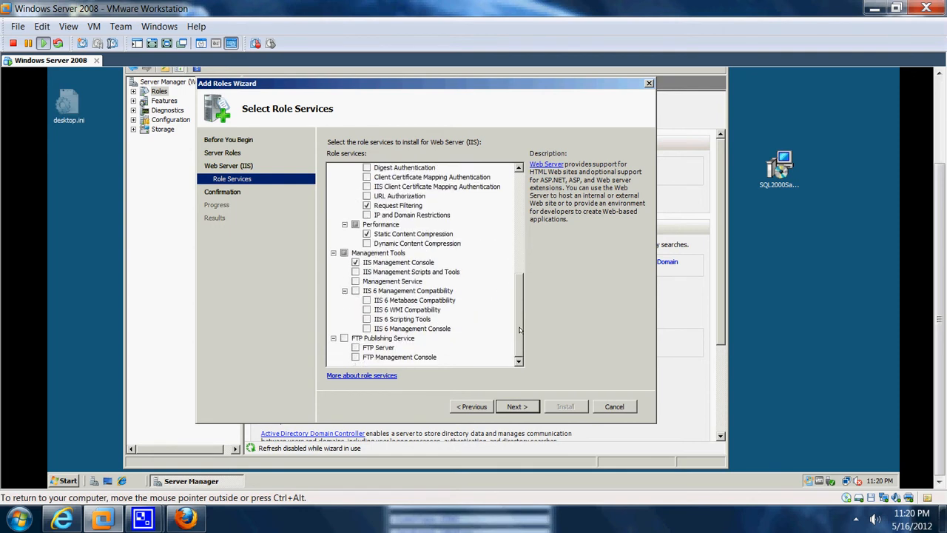
{"action": "left_click", "coordinate": [517, 407]}
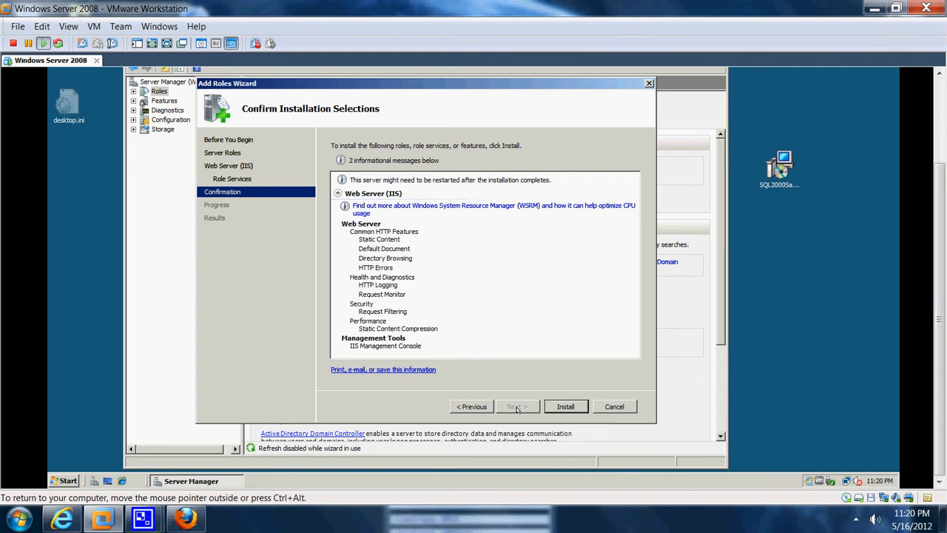
{"action": "left_click", "coordinate": [559, 408]}
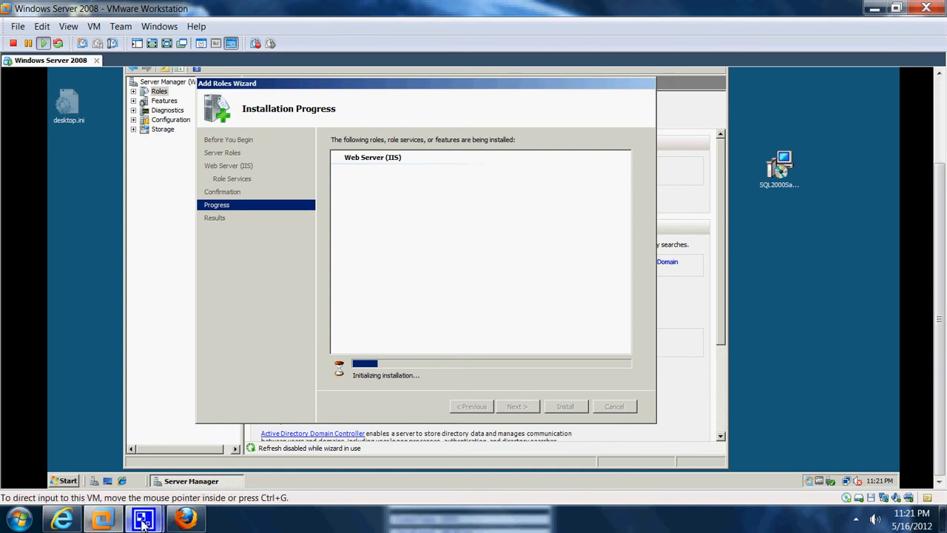
{"action": "left_click", "coordinate": [311, 444]}
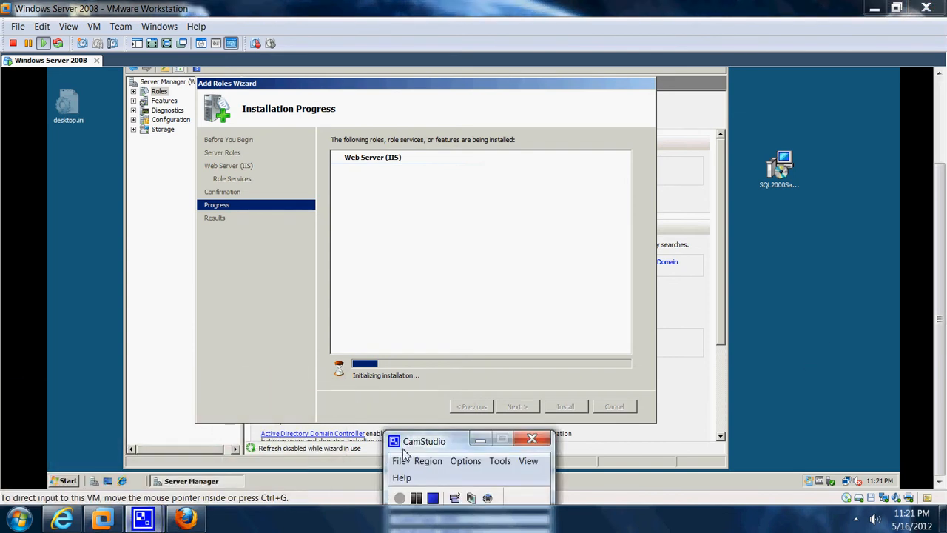
{"action": "left_click_drag", "start_coordinate": [404, 448], "coordinate": [400, 405]}
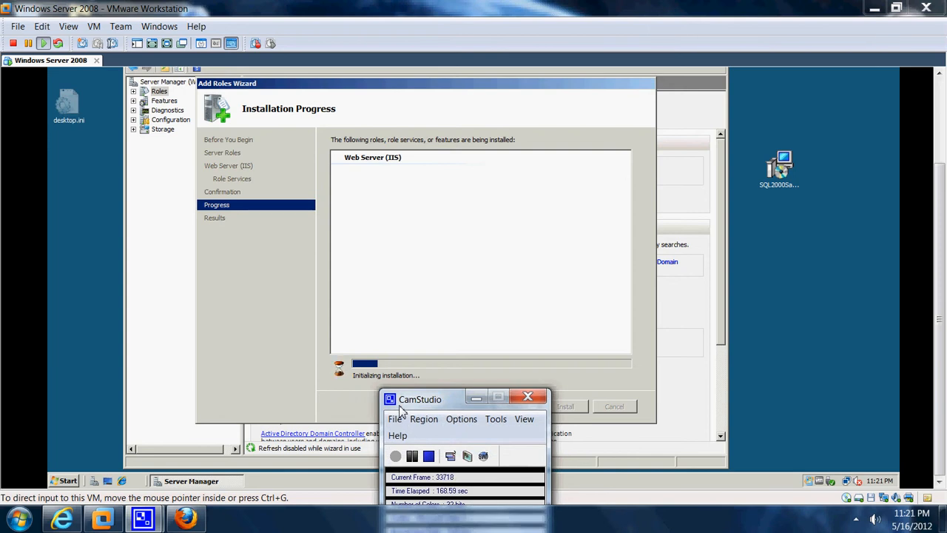
{"action": "left_click_drag", "start_coordinate": [400, 408], "coordinate": [400, 422]}
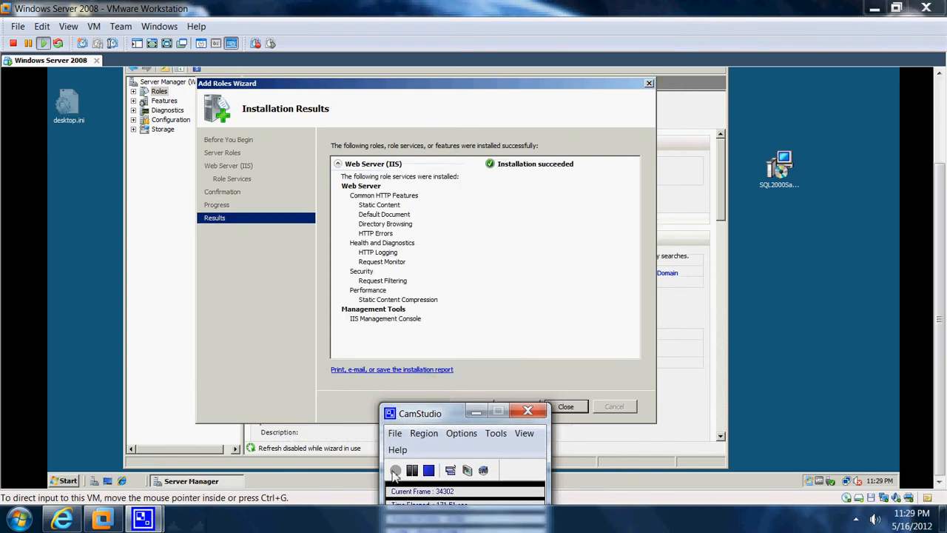
{"action": "left_click", "coordinate": [395, 476]}
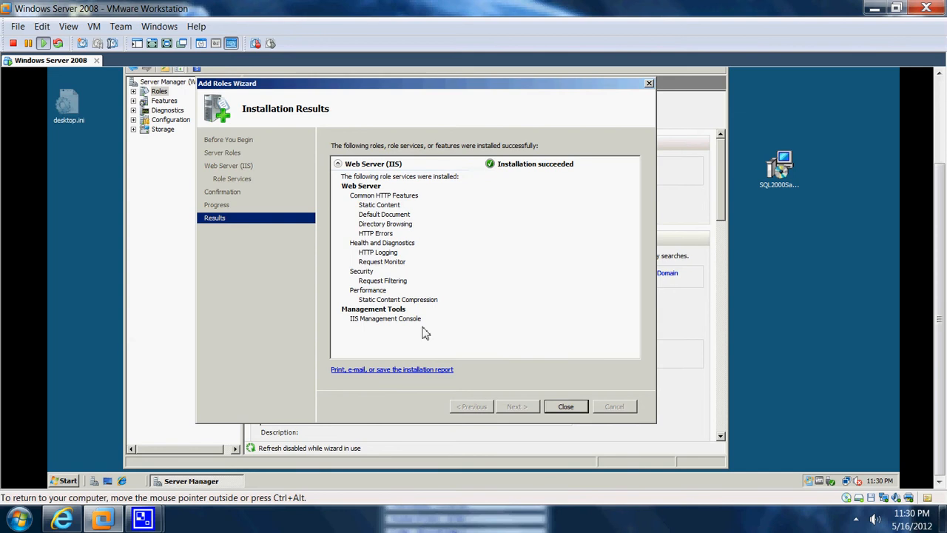
- Close the Add Roles Wizard and Server Manager
{"action": "left_click", "coordinate": [564, 407]}
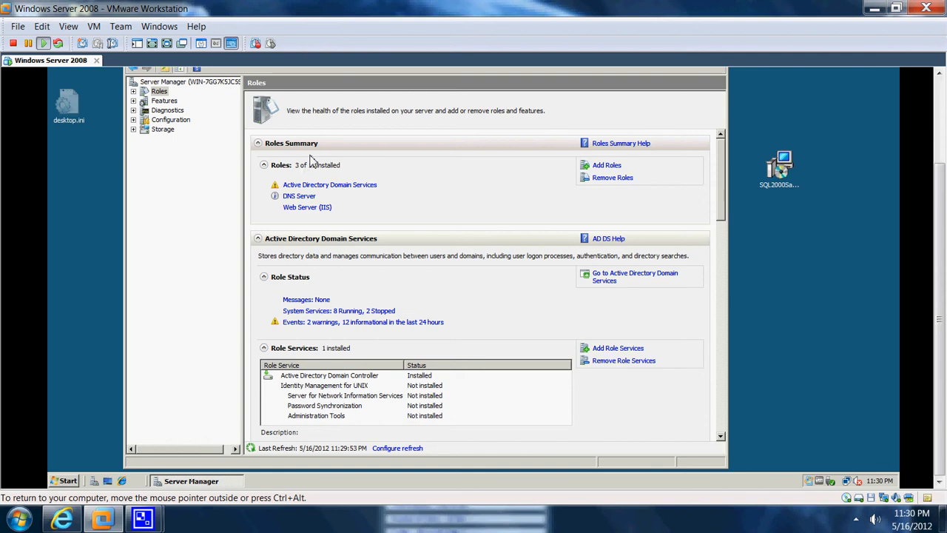
{"action": "left_click_drag", "start_coordinate": [938, 233], "coordinate": [937, 160]}
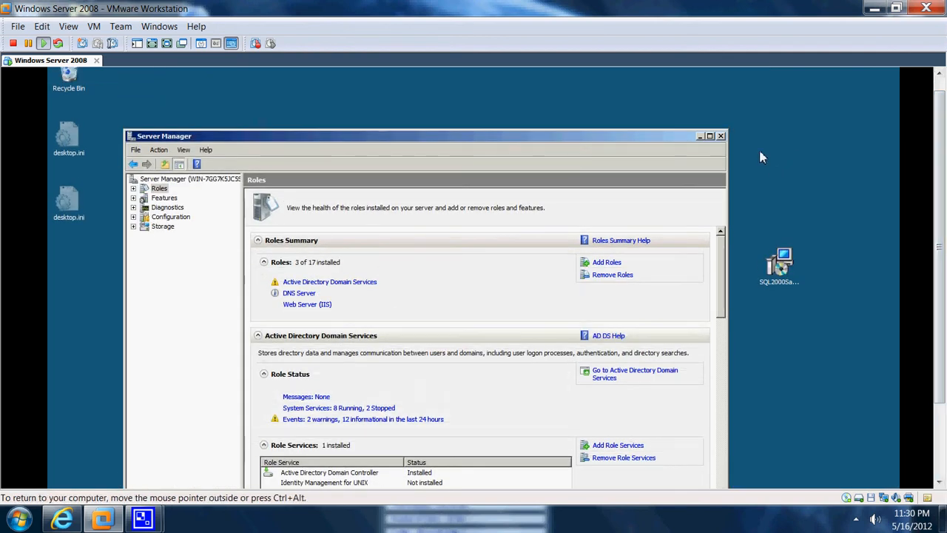
{"action": "left_click", "coordinate": [721, 136]}
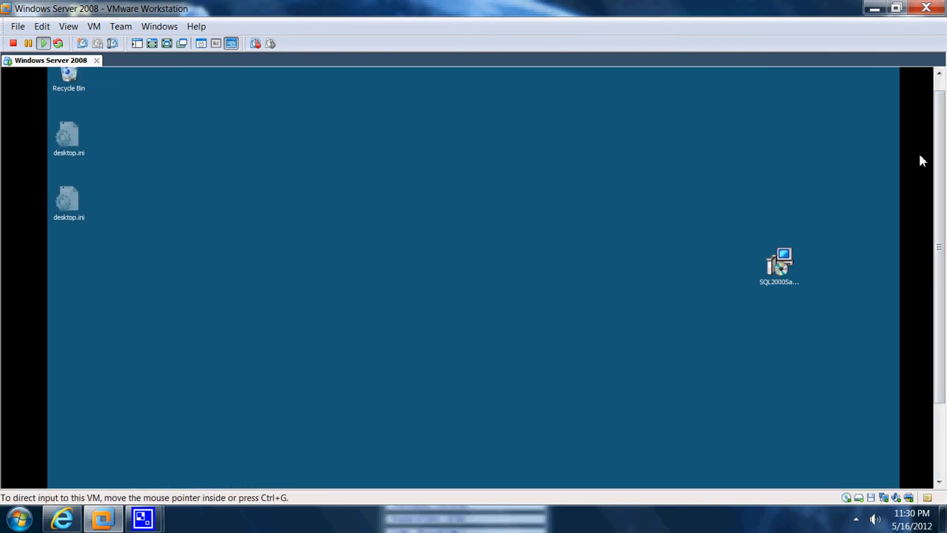
- Open Internet Information Services (IIS) Manager from the administrative tools and maximize its window
{"action": "scroll", "coordinate": [921, 161], "scroll_direction": "down", "scroll_amount": 3}
{"action": "left_click", "coordinate": [67, 481]}
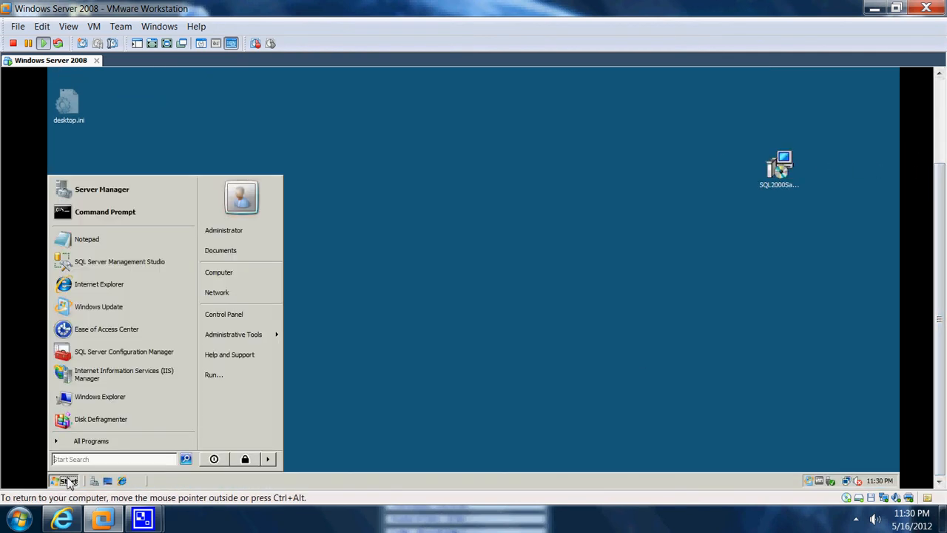
{"action": "mouse_move", "coordinate": [225, 337]}
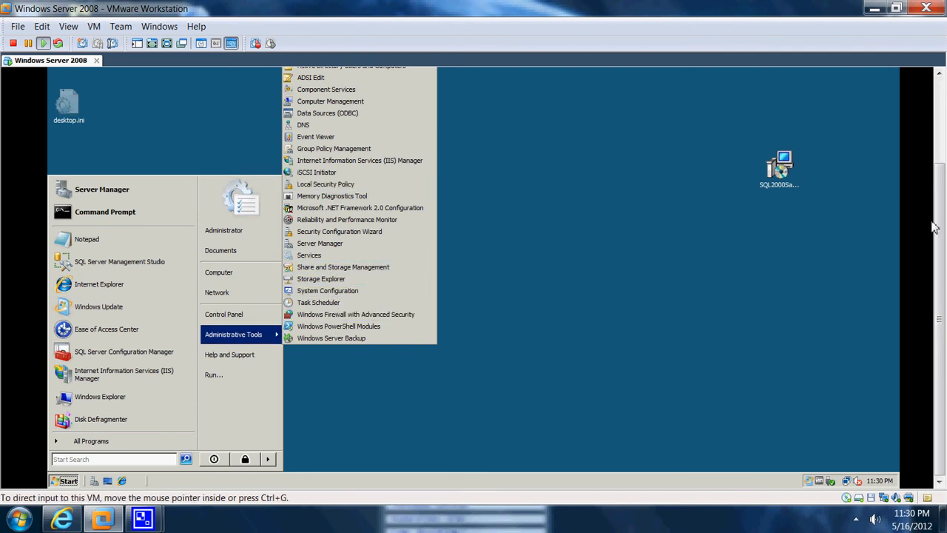
{"action": "scroll", "coordinate": [940, 194], "scroll_direction": "up", "scroll_amount": 2}
{"action": "scroll", "coordinate": [940, 194], "scroll_direction": "up", "scroll_amount": 1}
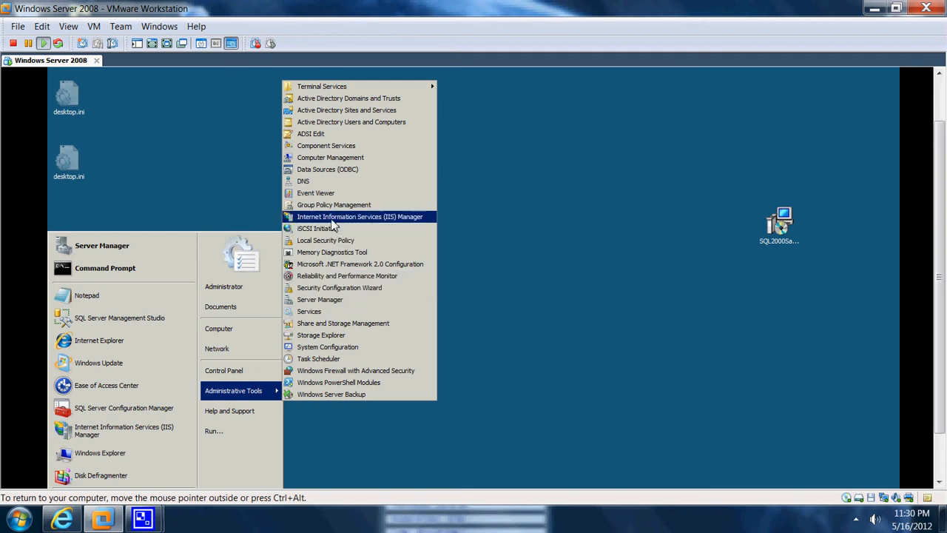
{"action": "left_click", "coordinate": [331, 218]}
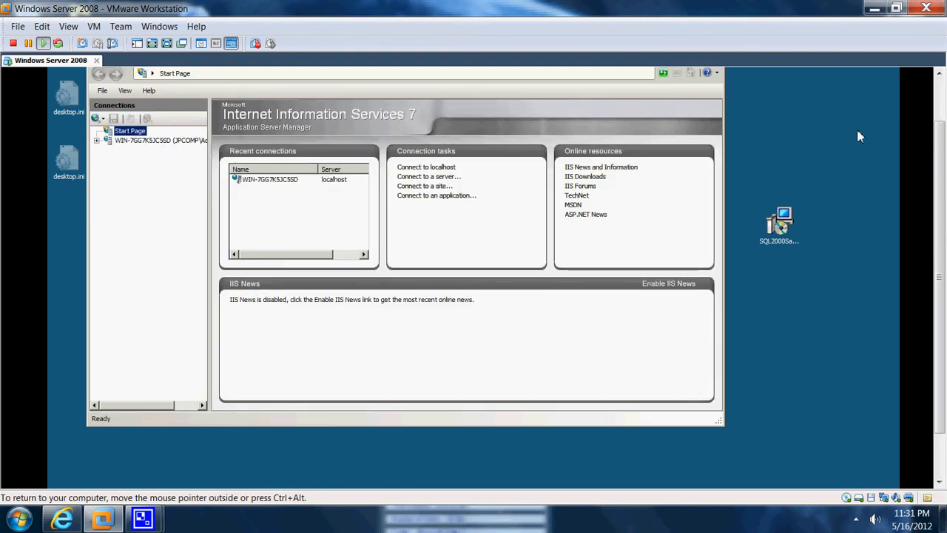
{"action": "scroll", "coordinate": [939, 296], "scroll_direction": "up", "scroll_amount": 2}
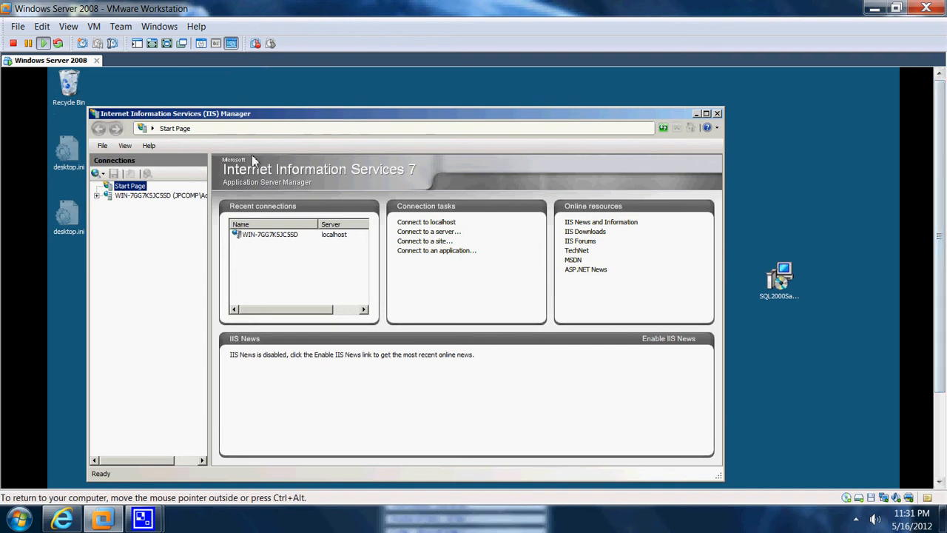
{"action": "left_click", "coordinate": [706, 113]}
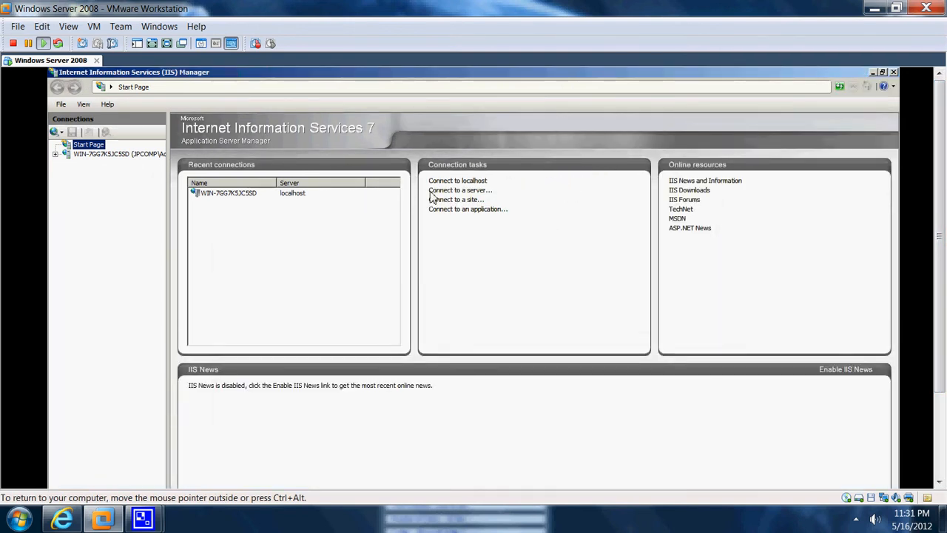
- Expand the server and its Sites node in the connections tree, and display the Test site's home page
{"action": "left_click", "coordinate": [56, 155]}
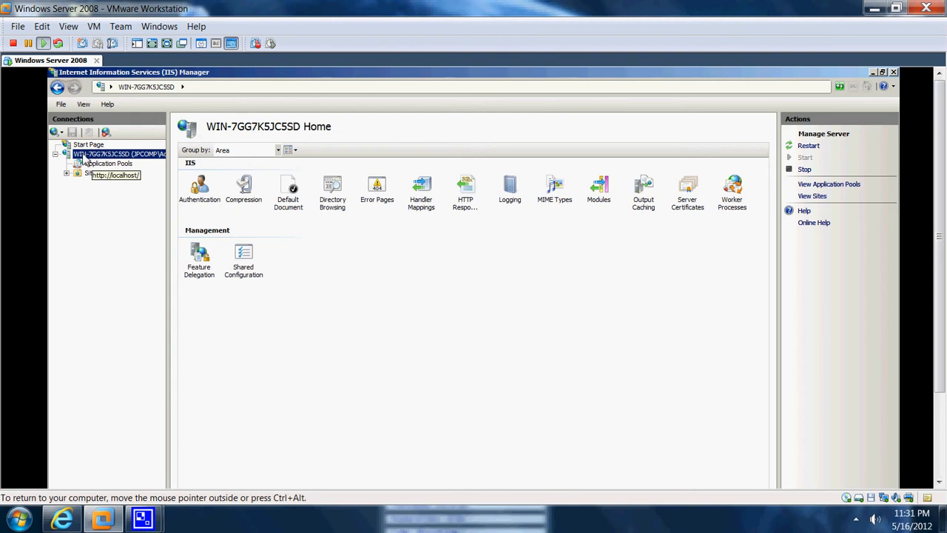
{"action": "left_click", "coordinate": [55, 154]}
{"action": "left_click", "coordinate": [55, 154]}
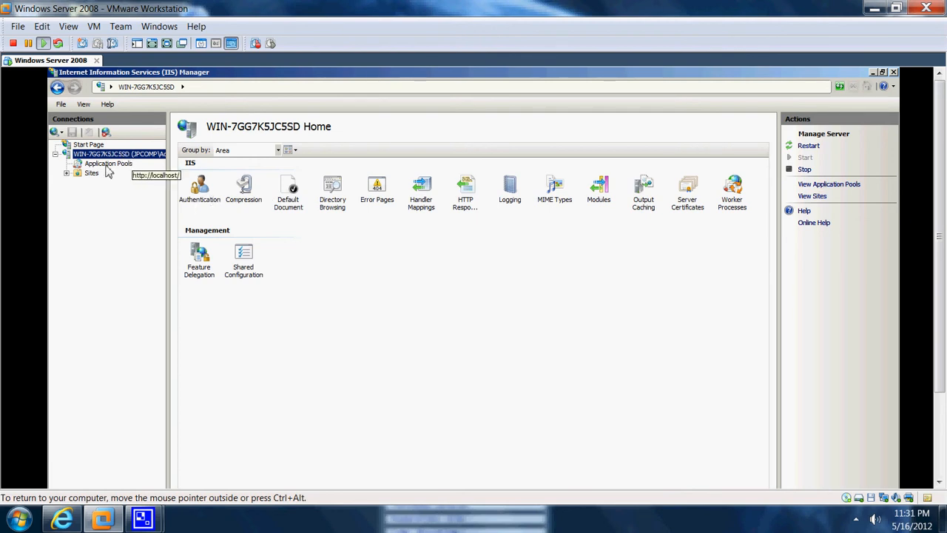
{"action": "left_click", "coordinate": [67, 173]}
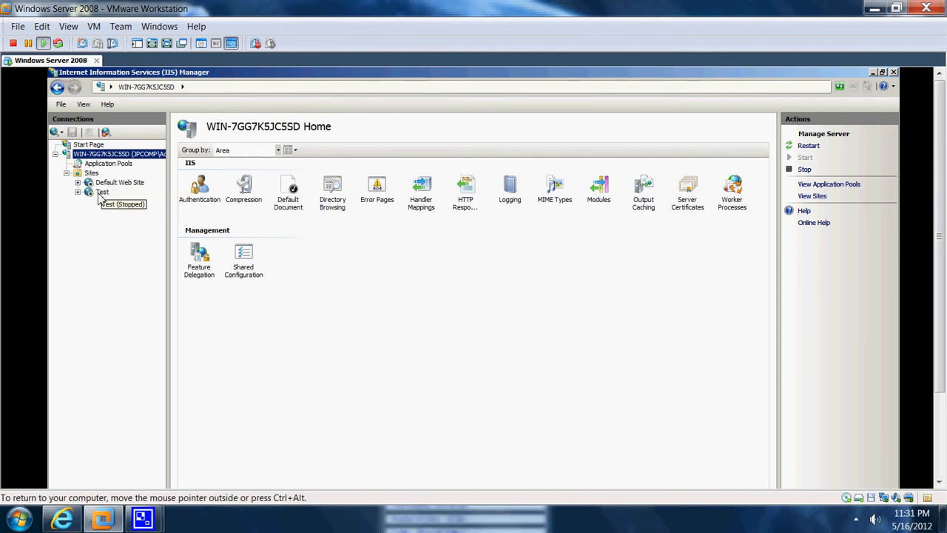
{"action": "left_click", "coordinate": [103, 192]}
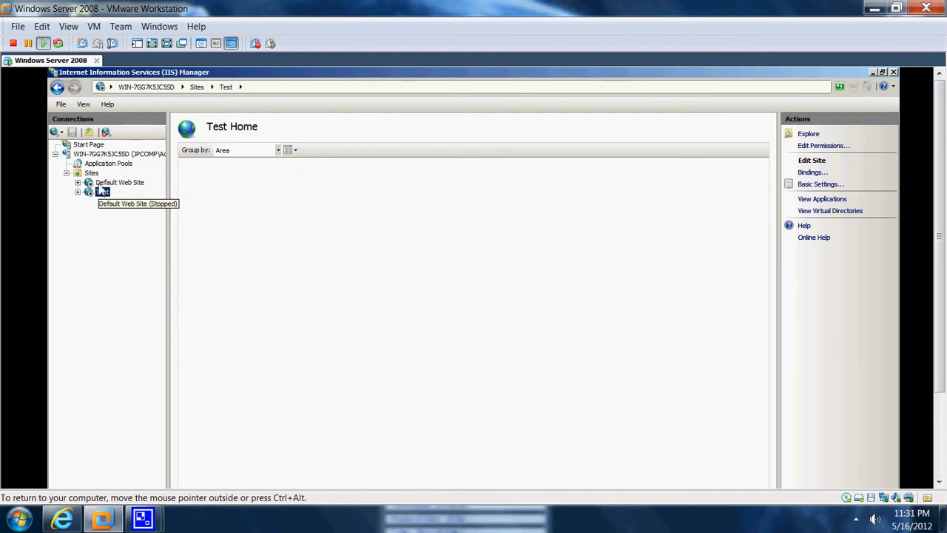
- Move iisstart.htm to the first position in Default Web Site's default document list, accepting the loss of inheritance
{"action": "left_click", "coordinate": [99, 185]}
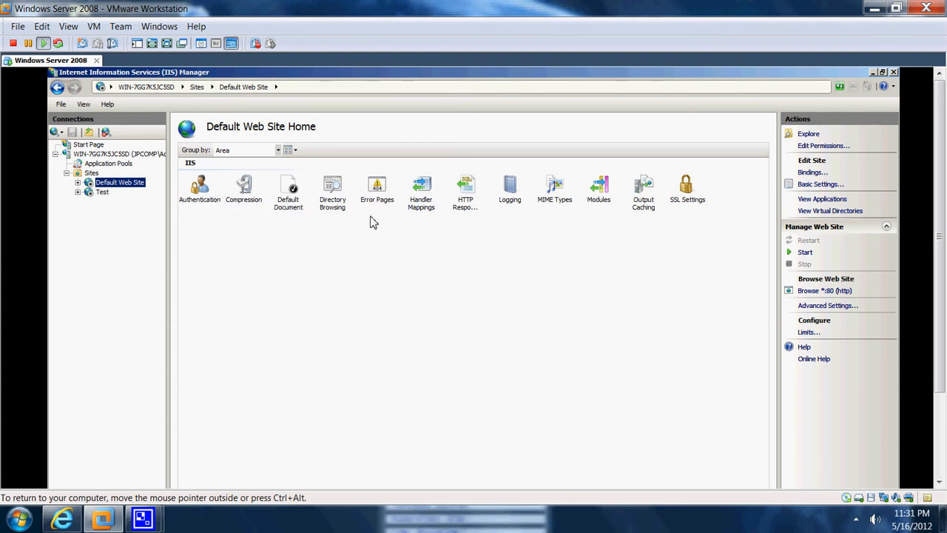
{"action": "double_click", "coordinate": [293, 205]}
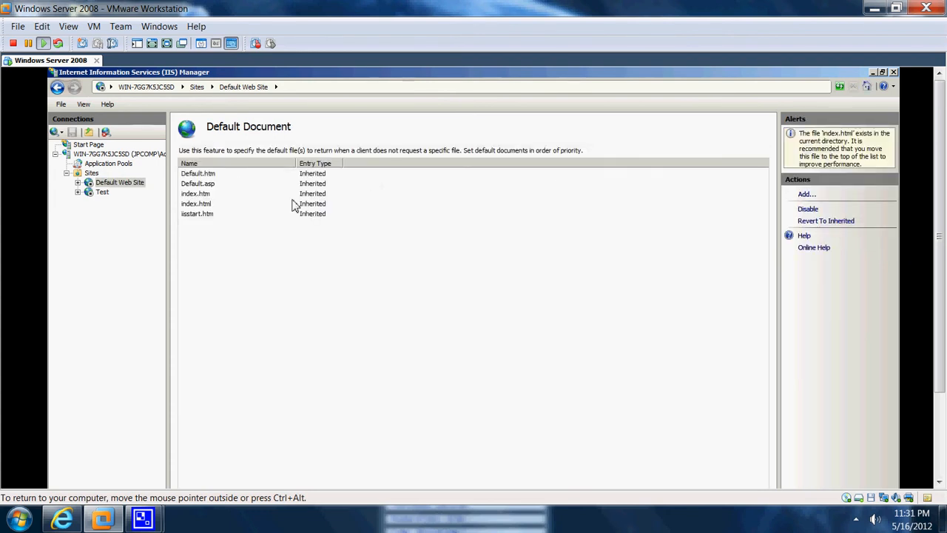
{"action": "left_click", "coordinate": [208, 216]}
{"action": "left_click", "coordinate": [817, 224]}
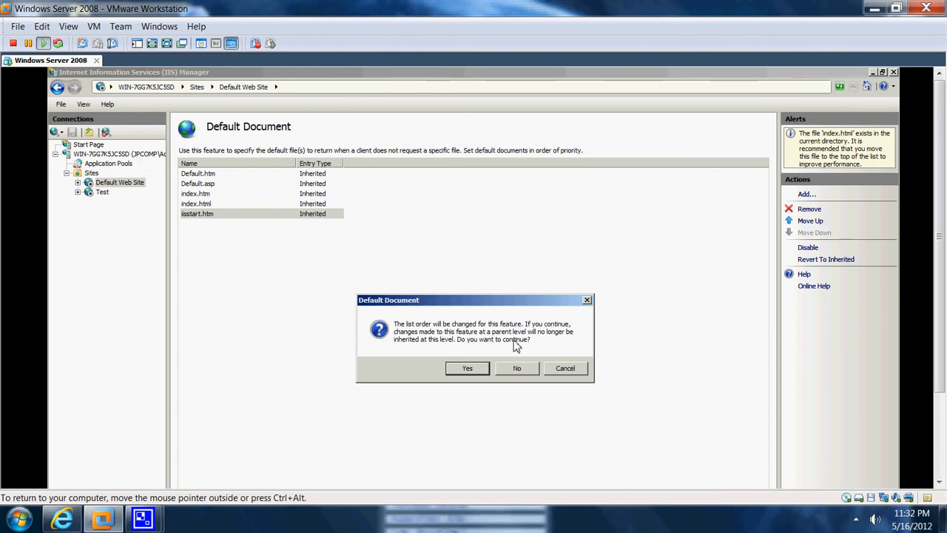
{"action": "left_click", "coordinate": [486, 367]}
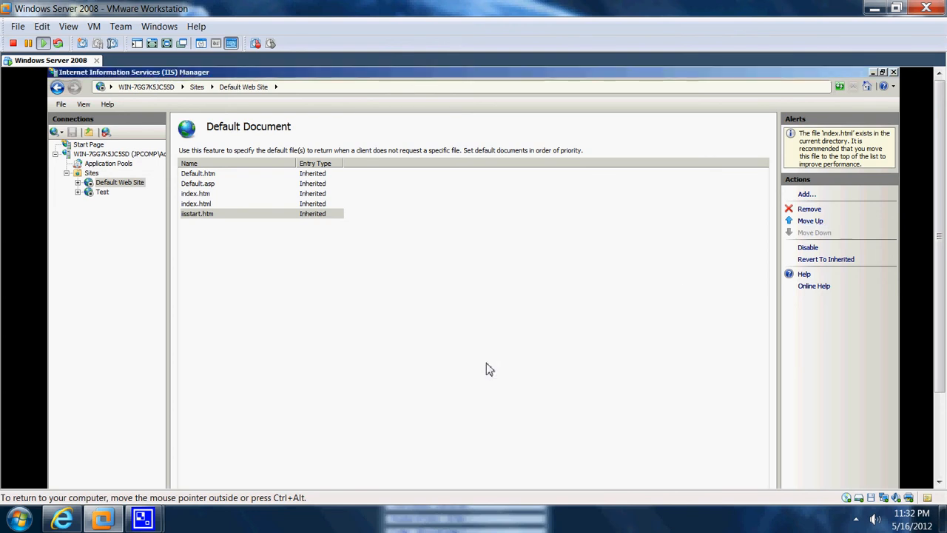
{"action": "left_click", "coordinate": [811, 222]}
{"action": "left_click", "coordinate": [811, 222]}
{"action": "left_click", "coordinate": [811, 222]}
{"action": "left_click", "coordinate": [459, 319]}
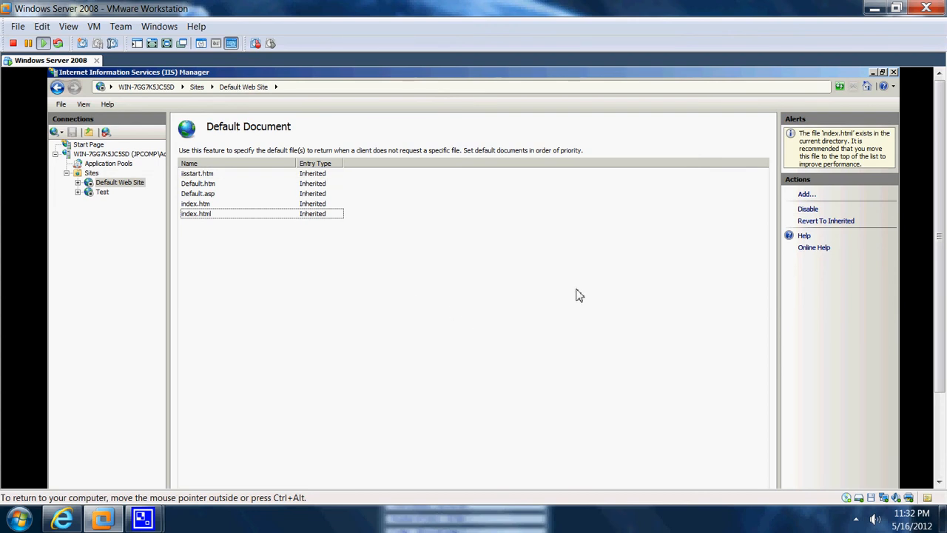
- Start adding a virtual directory to Default Web Site and choose C:\inetpub\wwwroot as its physical path
{"action": "left_click", "coordinate": [99, 194]}
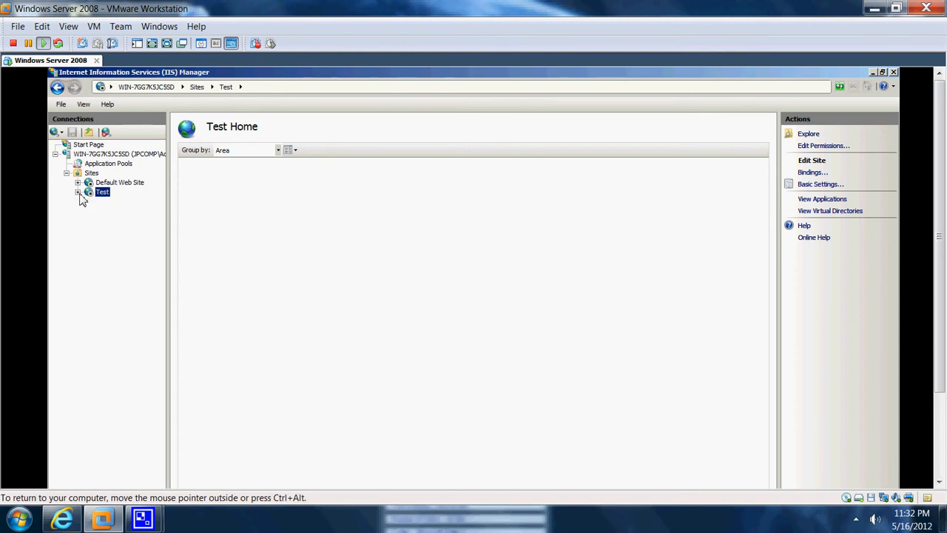
{"action": "left_click", "coordinate": [104, 184]}
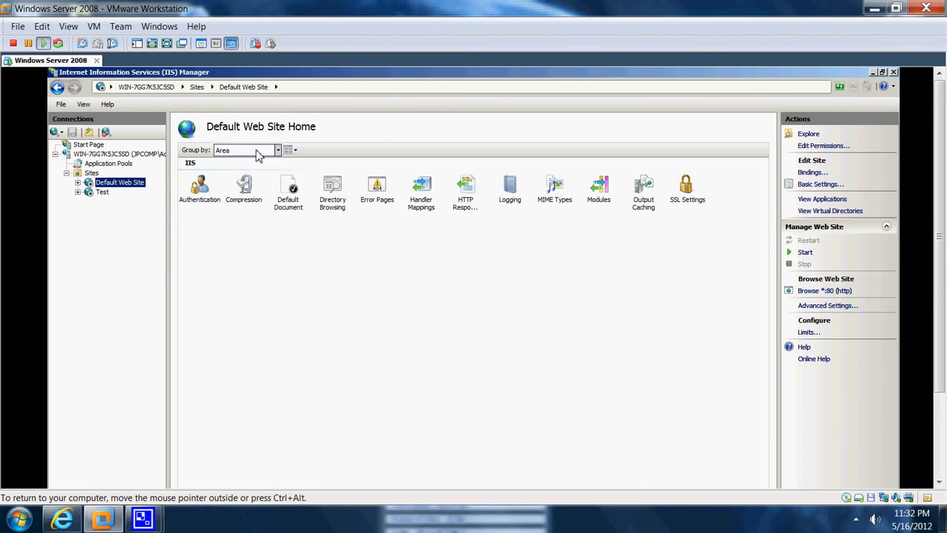
{"action": "right_click", "coordinate": [122, 185]}
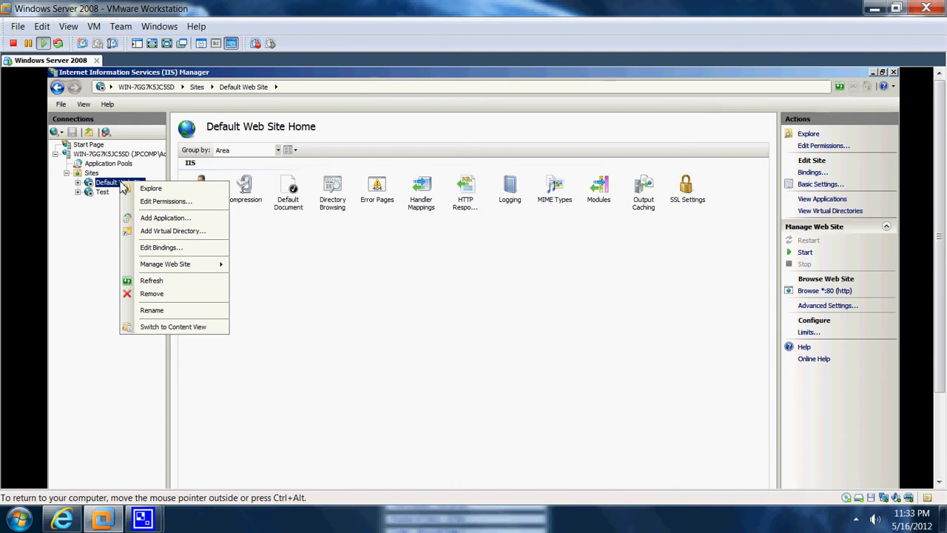
{"action": "left_click", "coordinate": [156, 233]}
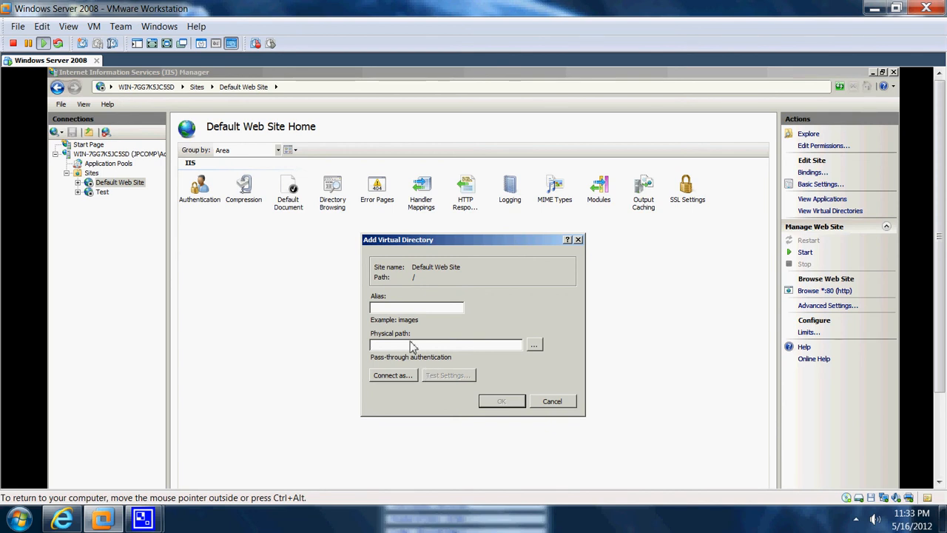
{"action": "left_click", "coordinate": [533, 345]}
{"action": "left_click", "coordinate": [437, 339]}
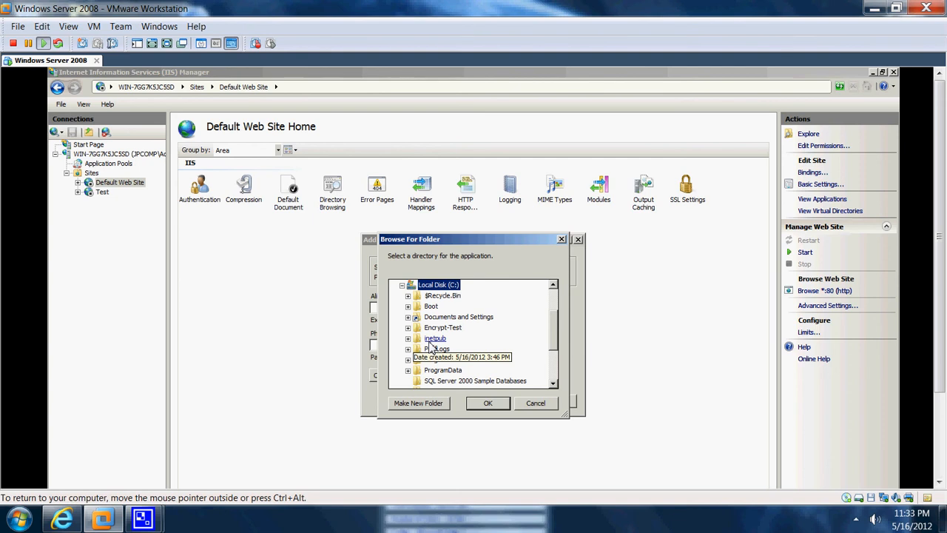
{"action": "double_click", "coordinate": [434, 338]}
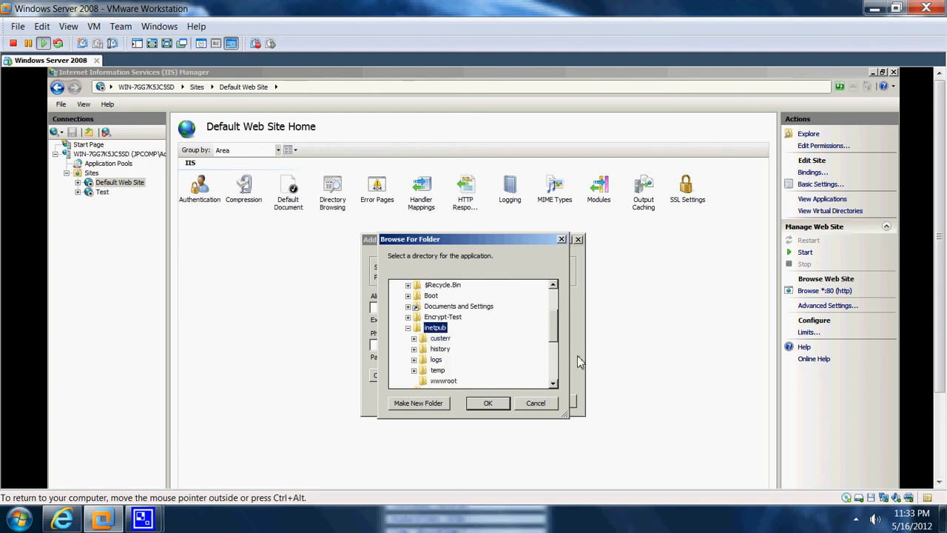
{"action": "mouse_move", "coordinate": [553, 327]}
{"action": "left_mouse_down"}
{"action": "mouse_move", "coordinate": [555, 341]}
{"action": "mouse_move", "coordinate": [557, 330]}
{"action": "left_mouse_up"}
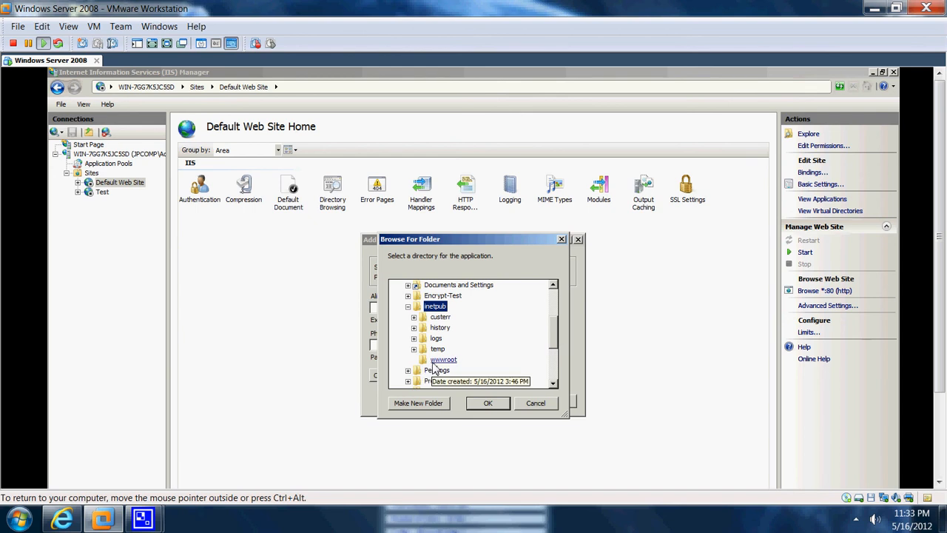
{"action": "left_click", "coordinate": [443, 359]}
{"action": "left_click", "coordinate": [488, 402]}
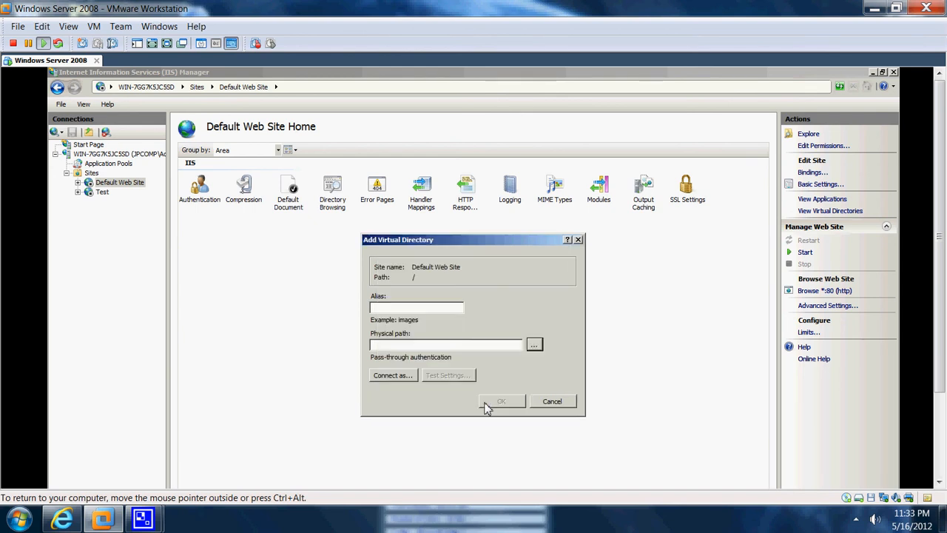
- Give the virtual directory the alias Test1, keep application user (pass-through authentication) as its path credentials, and create it
{"action": "left_click", "coordinate": [401, 309]}
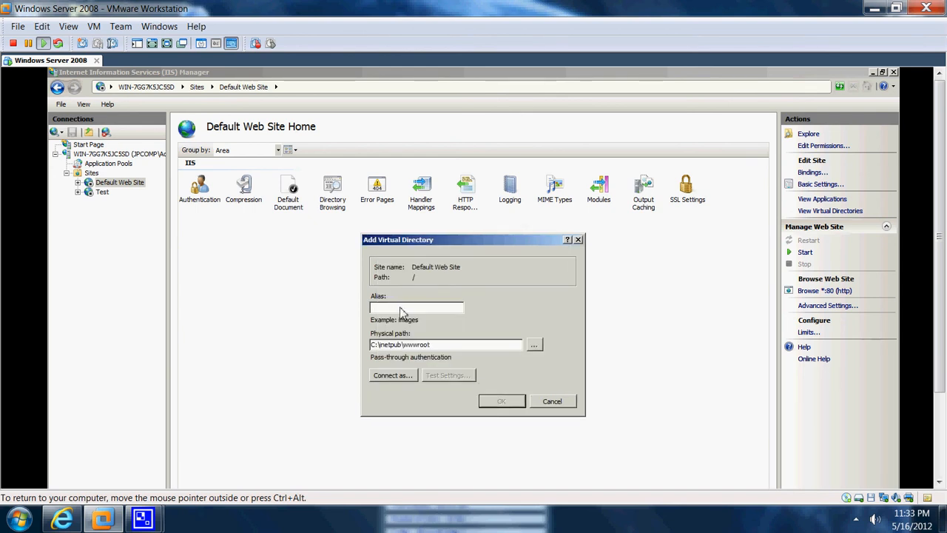
{"action": "type", "text": "Test1"}
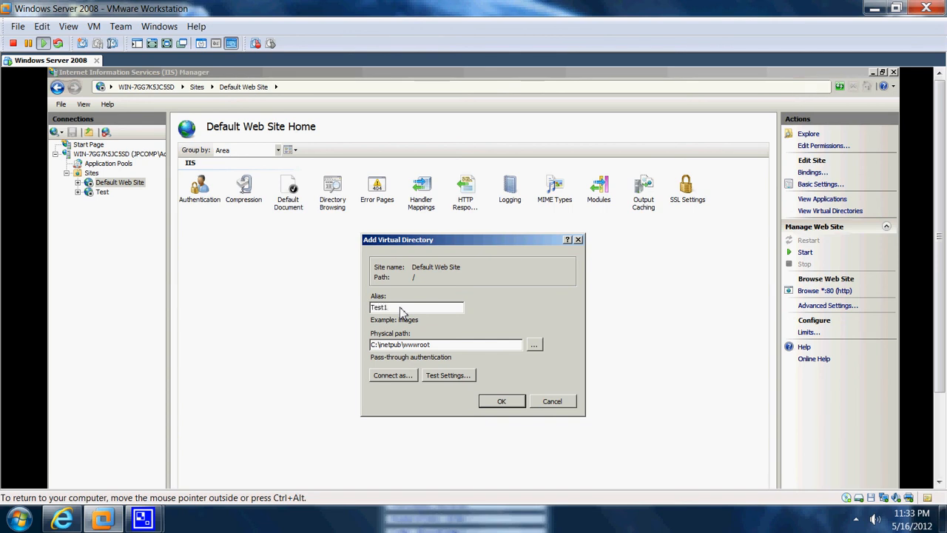
{"action": "left_click", "coordinate": [396, 376]}
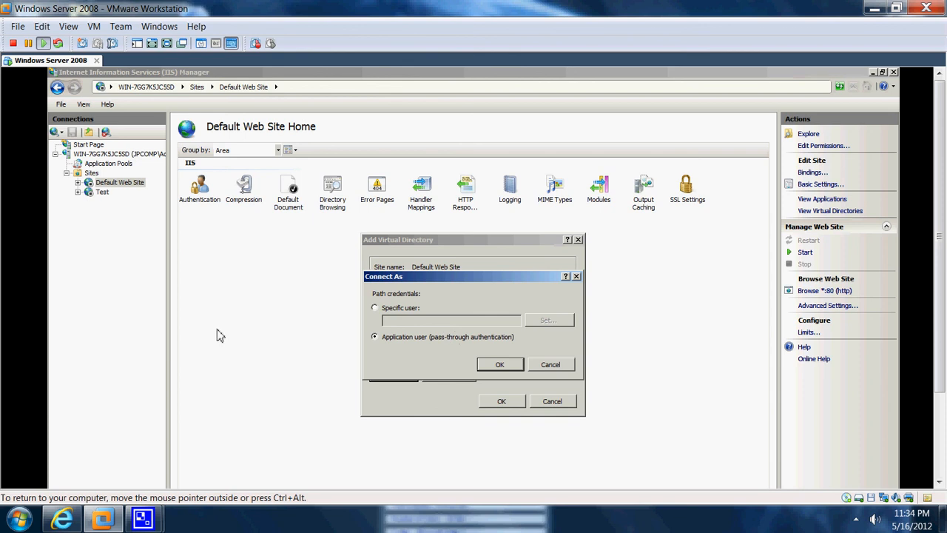
{"action": "left_click", "coordinate": [376, 308]}
{"action": "left_click", "coordinate": [410, 340]}
{"action": "left_click", "coordinate": [496, 368]}
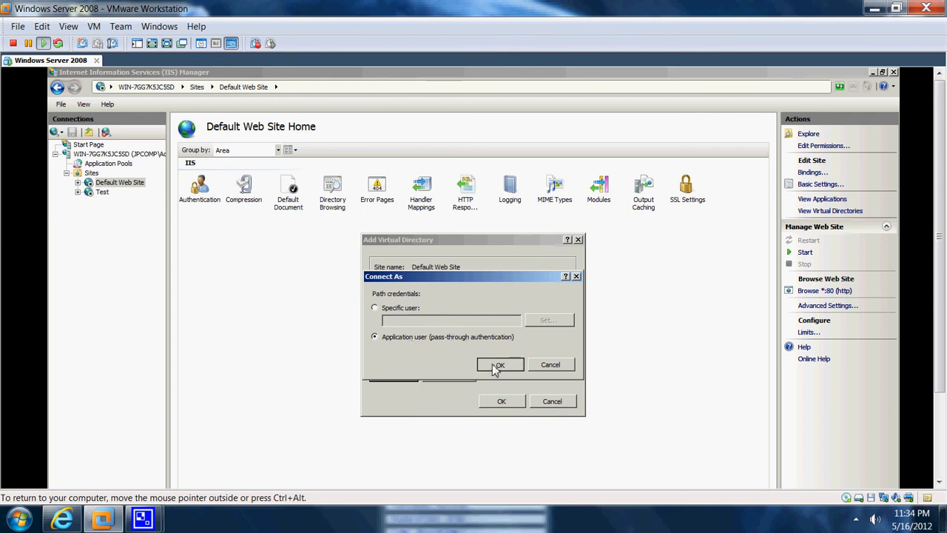
{"action": "left_click", "coordinate": [496, 368]}
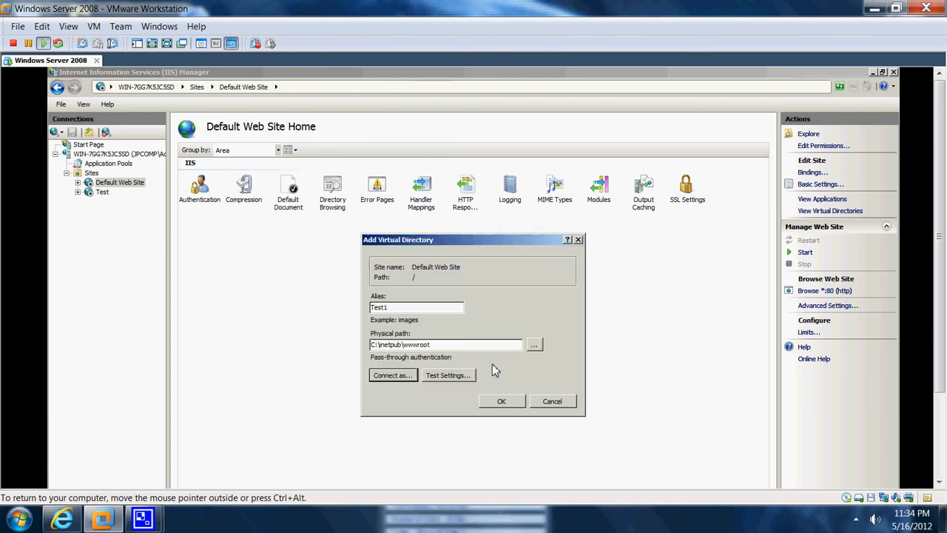
{"action": "left_click", "coordinate": [501, 405]}
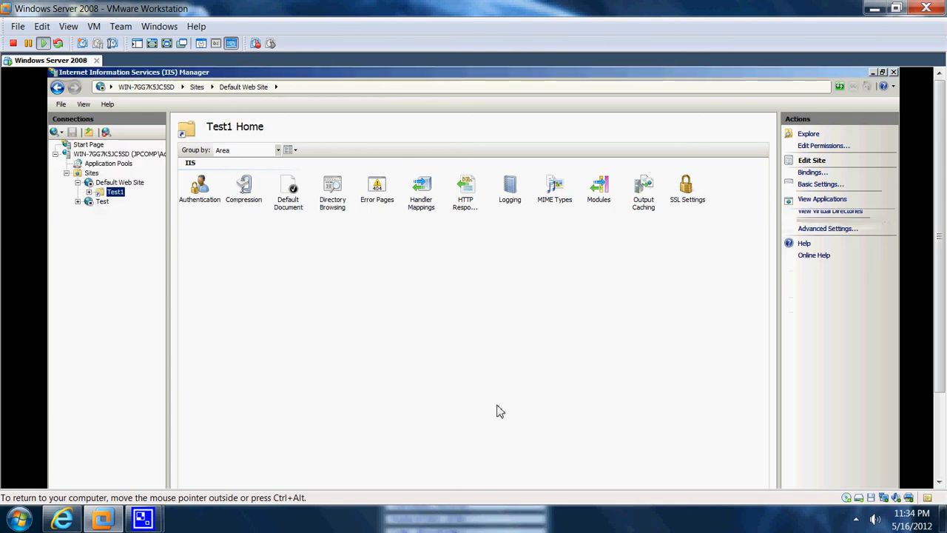
{"action": "right_click", "coordinate": [111, 191]}
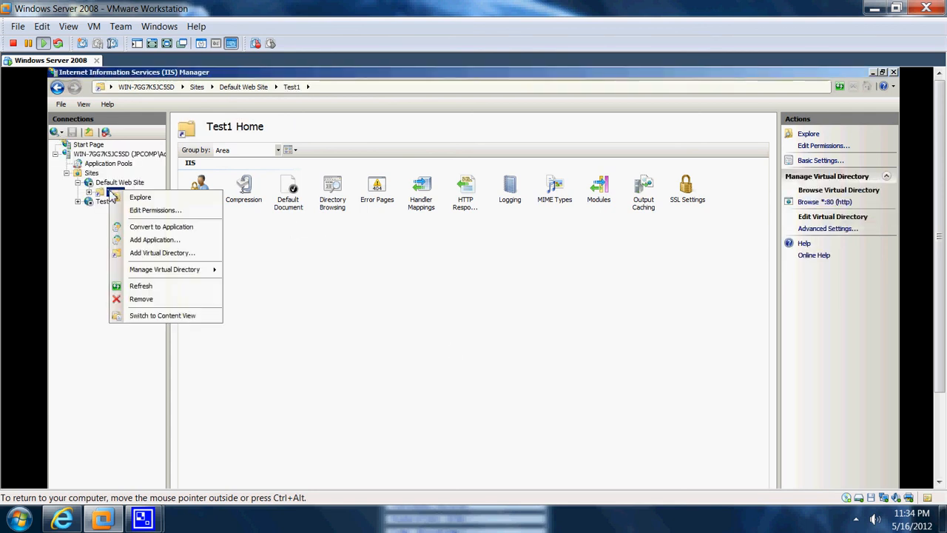
{"action": "left_click", "coordinate": [158, 257]}
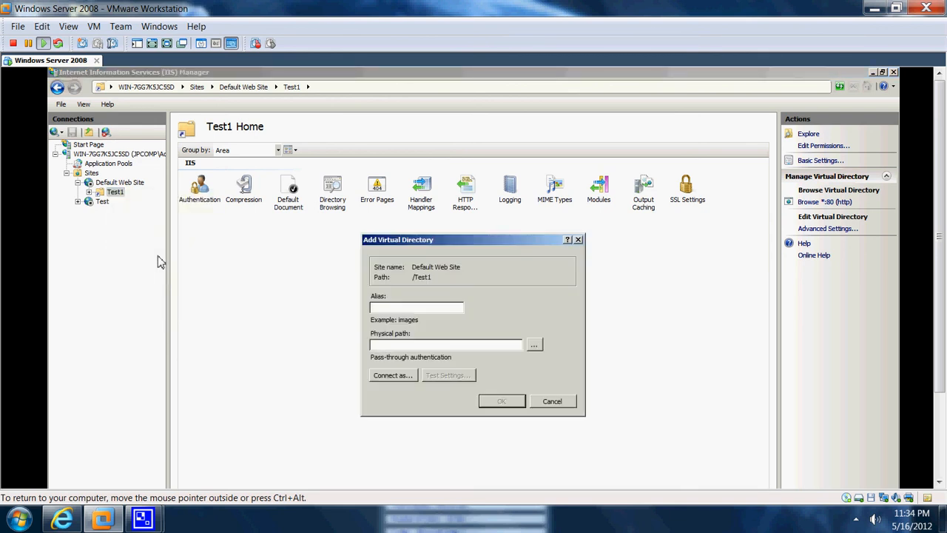
{"action": "left_click", "coordinate": [534, 403]}
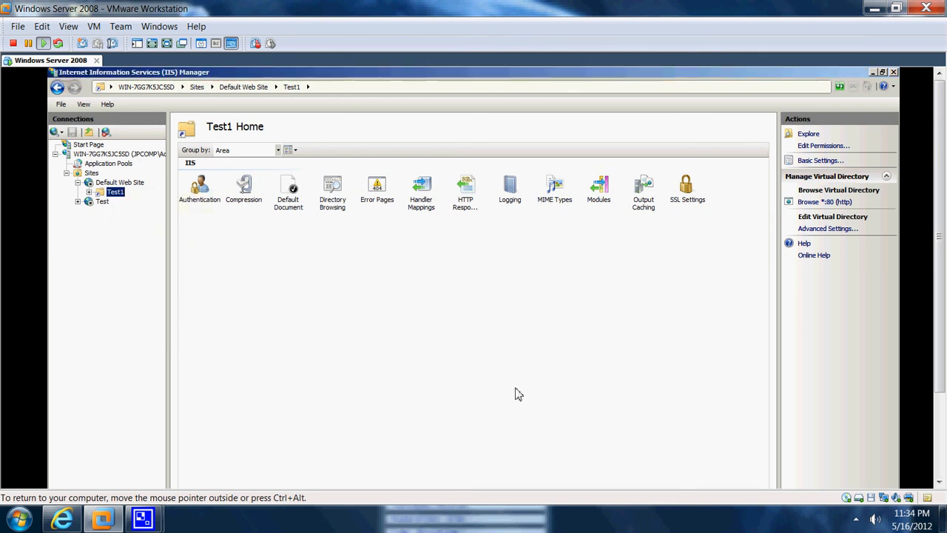
- Review the advanced settings of the Test1 virtual directory, including its physical path, and close them without changes
{"action": "right_click", "coordinate": [111, 193]}
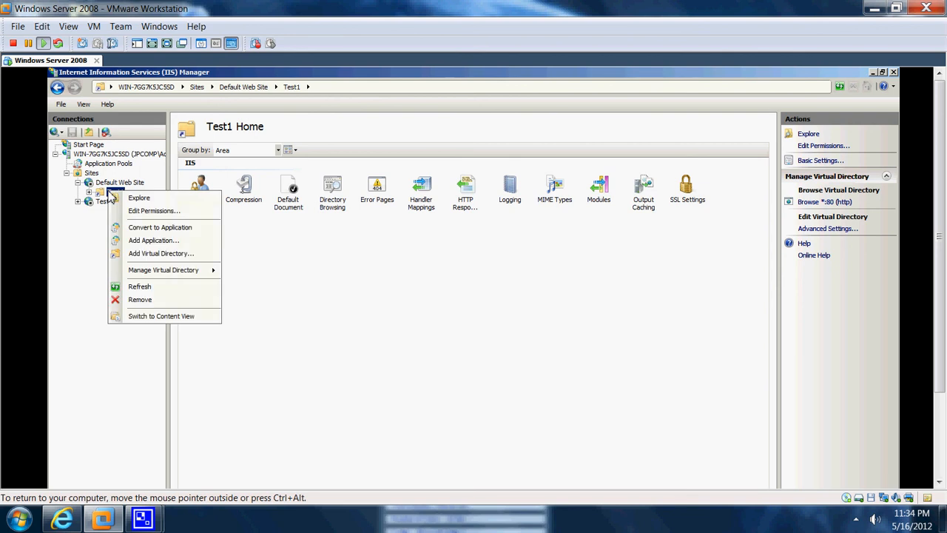
{"action": "mouse_move", "coordinate": [189, 274]}
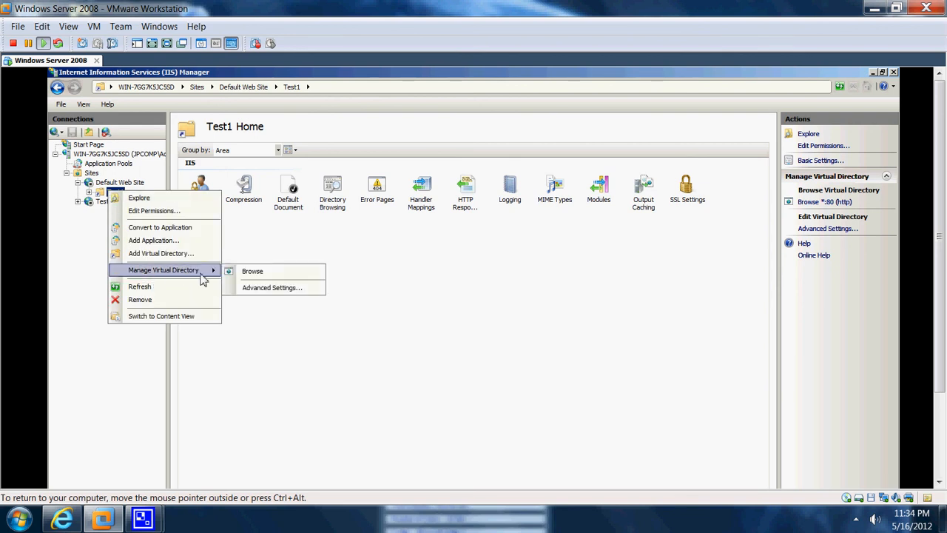
{"action": "left_click", "coordinate": [264, 290]}
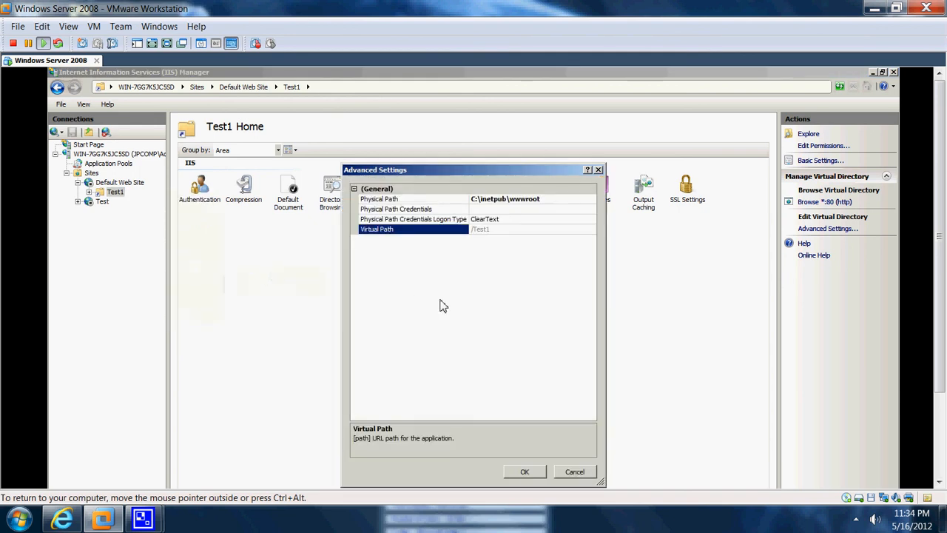
{"action": "left_click", "coordinate": [488, 202]}
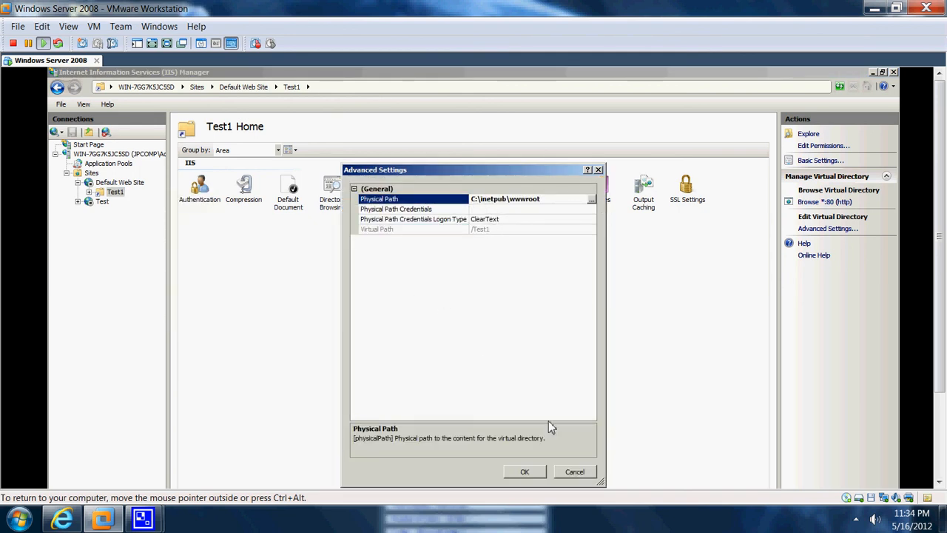
{"action": "left_click", "coordinate": [574, 472]}
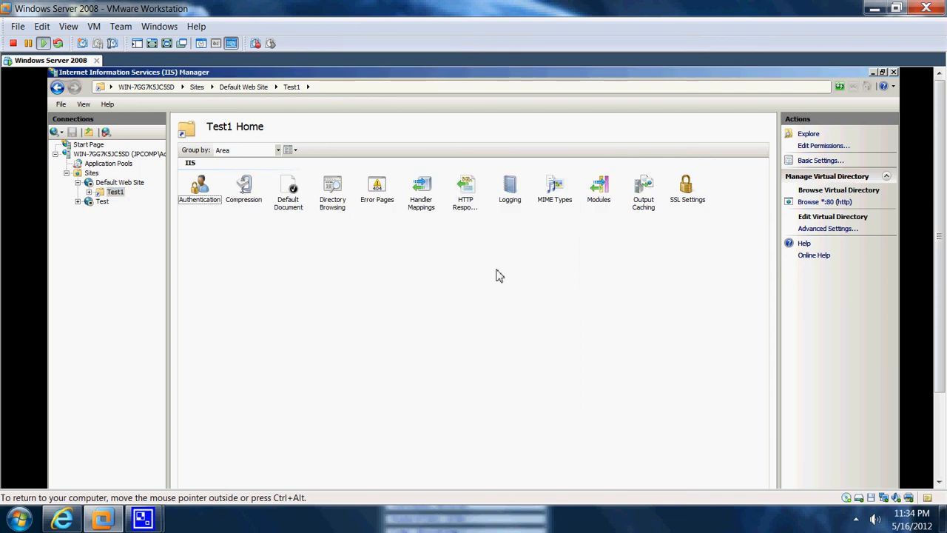